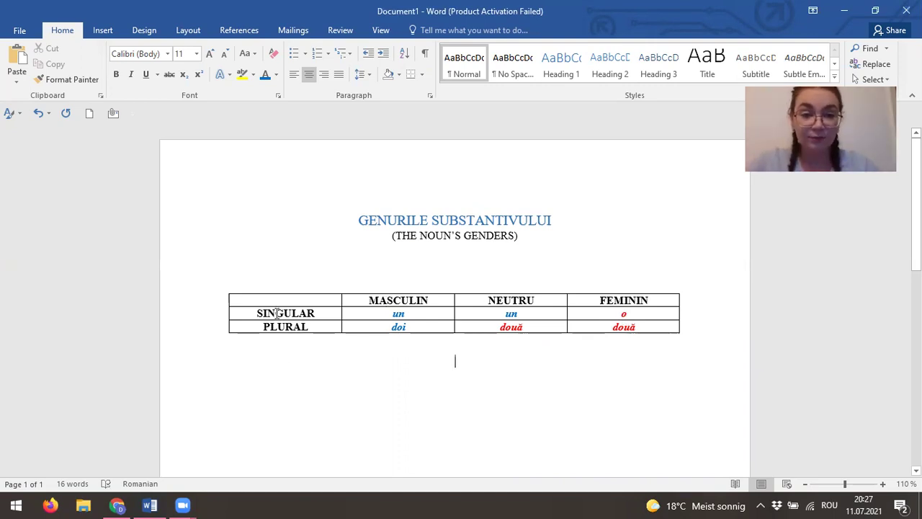
# - Left-align the empty paragraph below the gender table, set its font to Times New Roman and add a new line
pyautogui.click(292, 74)
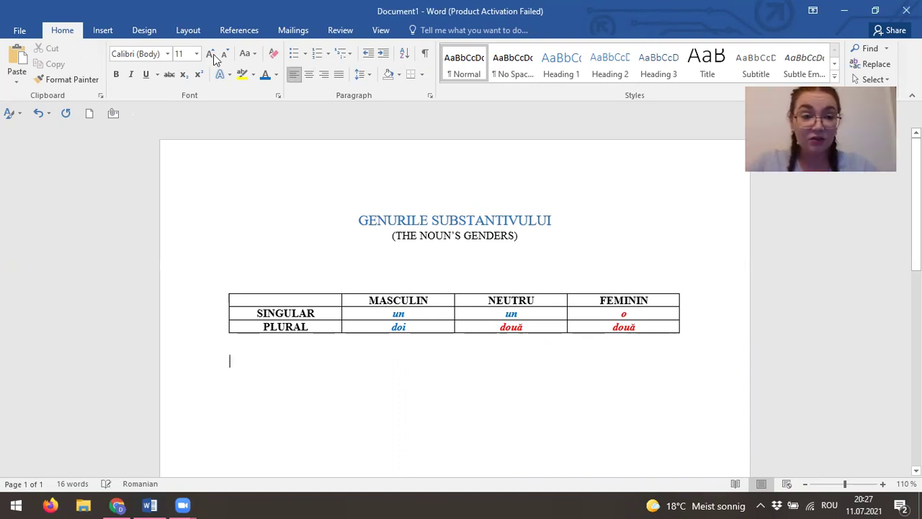
pyautogui.click(147, 50)
pyautogui.write('Times New Roman')
pyautogui.press('Return')
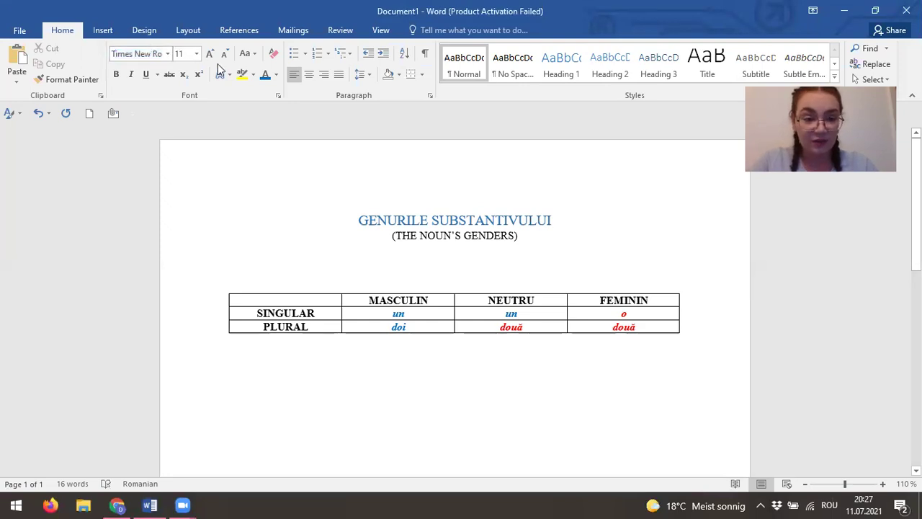
pyautogui.press('Return')
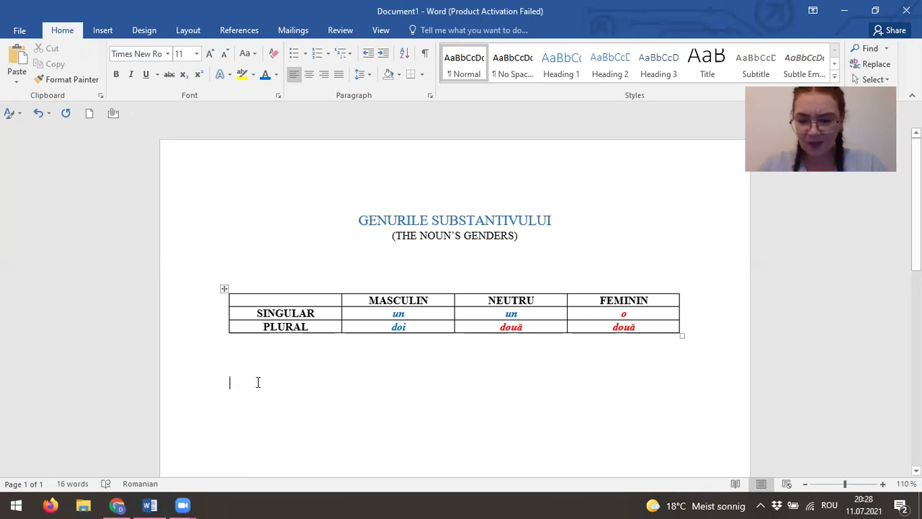
# - Write the lines "House- casă", "O casă" and "Două case" as separate paragraphs below the gender table
pyautogui.write('house')
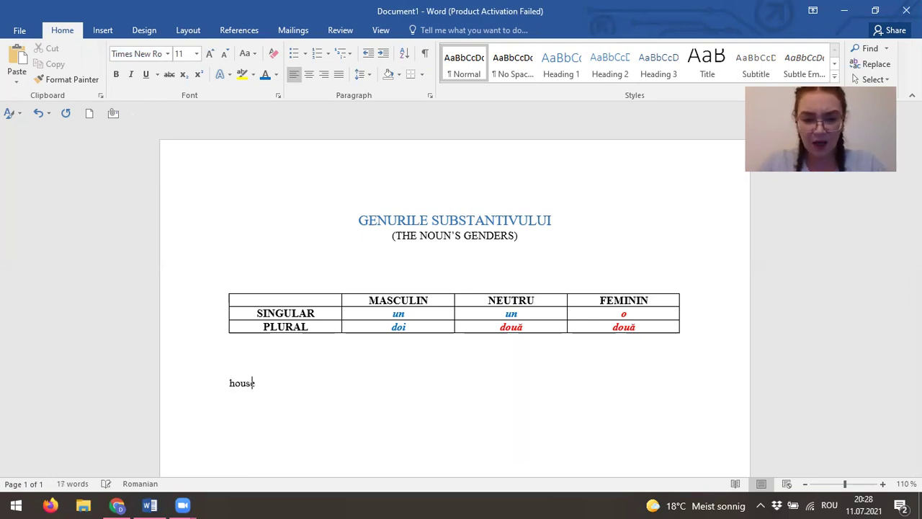
pyautogui.write('- ')
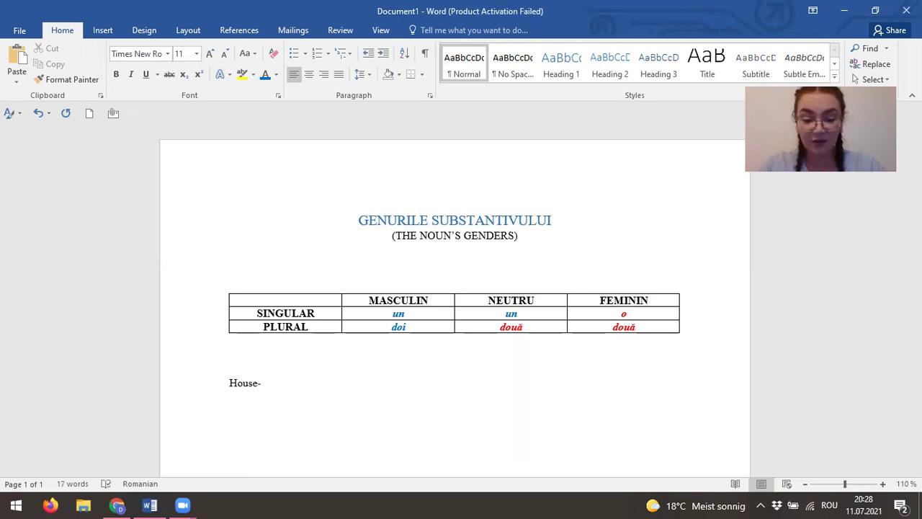
pyautogui.write('ca')
pyautogui.write(' cas')
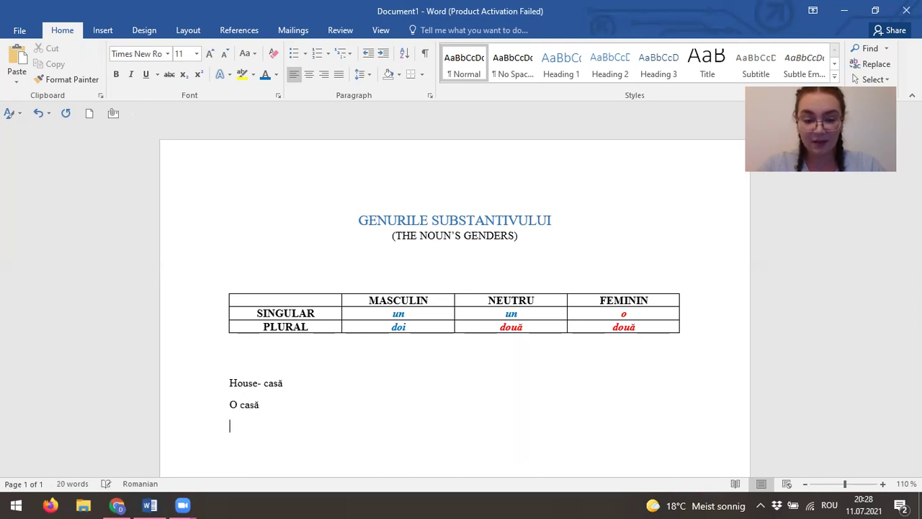
pyautogui.write('două case')
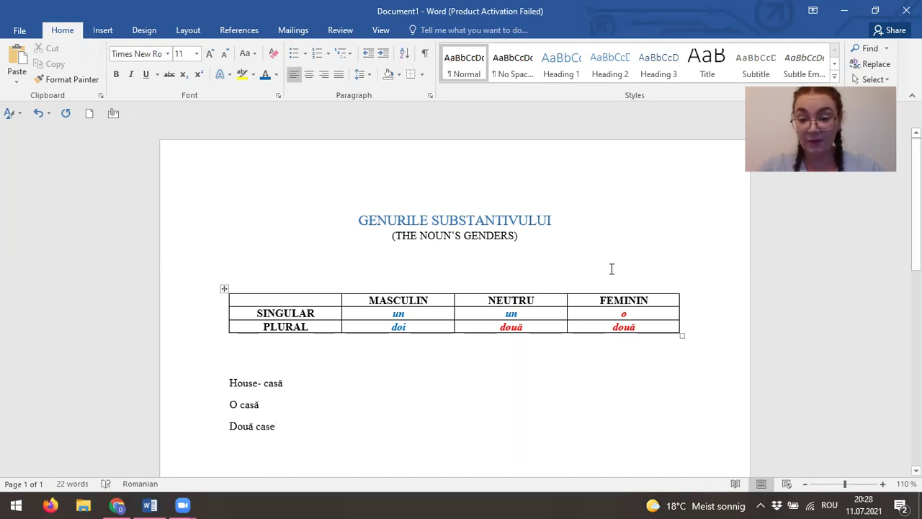
# - Insert a one-row, three-column table below "Două case" and centre the text alignment of its cells
pyautogui.scroll(-2, 454, 303)
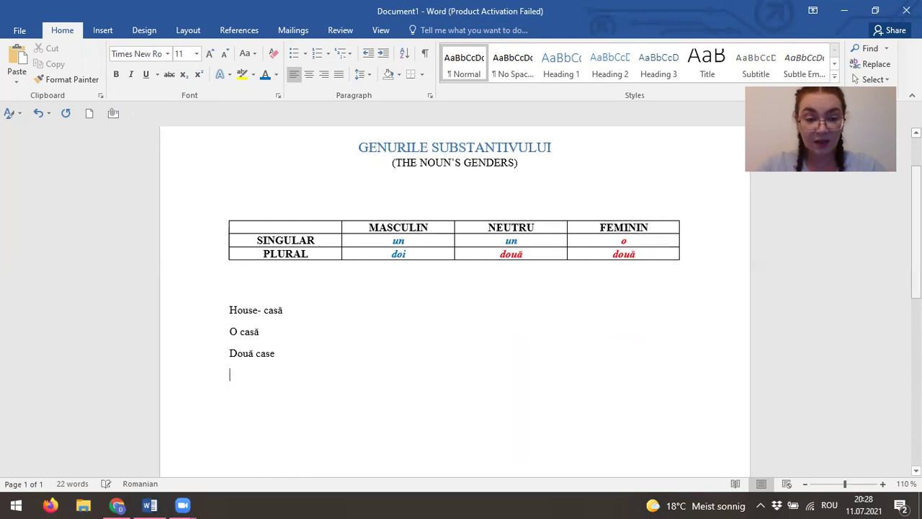
pyautogui.click(103, 30)
pyautogui.click(96, 70)
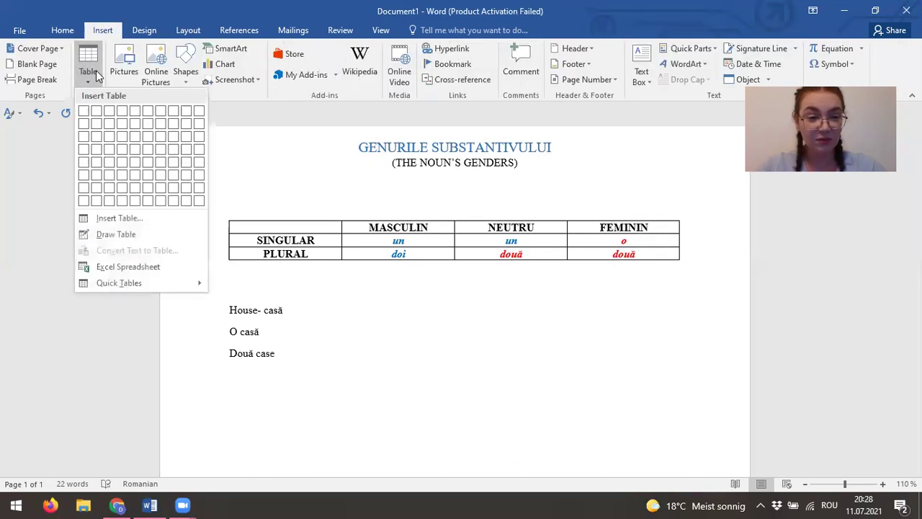
pyautogui.click(110, 114)
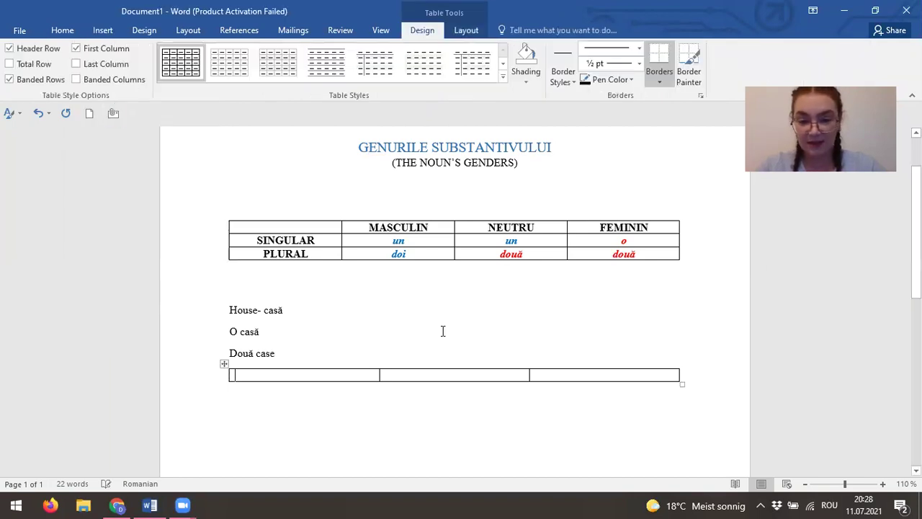
pyautogui.moveTo(568, 375); pyautogui.dragTo(317, 380)
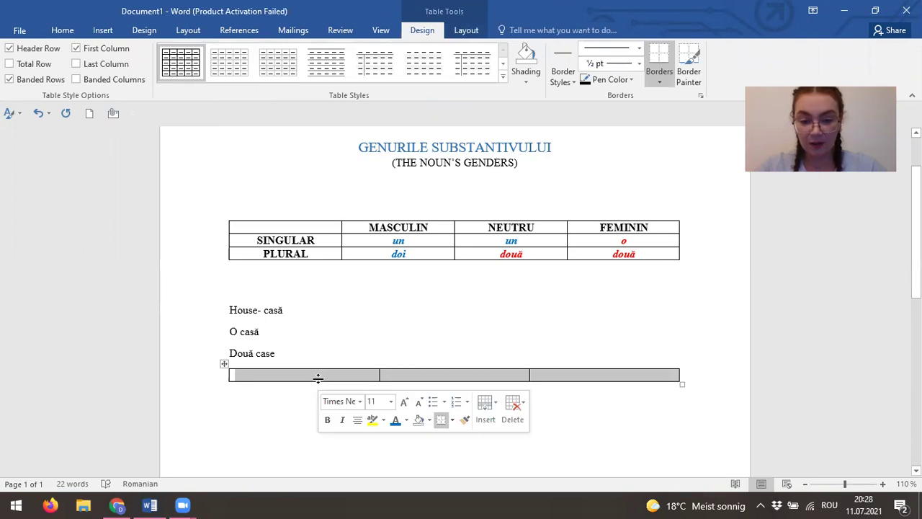
# - Enter "O casă" and, on a second line, "Două case" in the third cell of the new table
pyautogui.click(598, 375)
pyautogui.write('O casă')
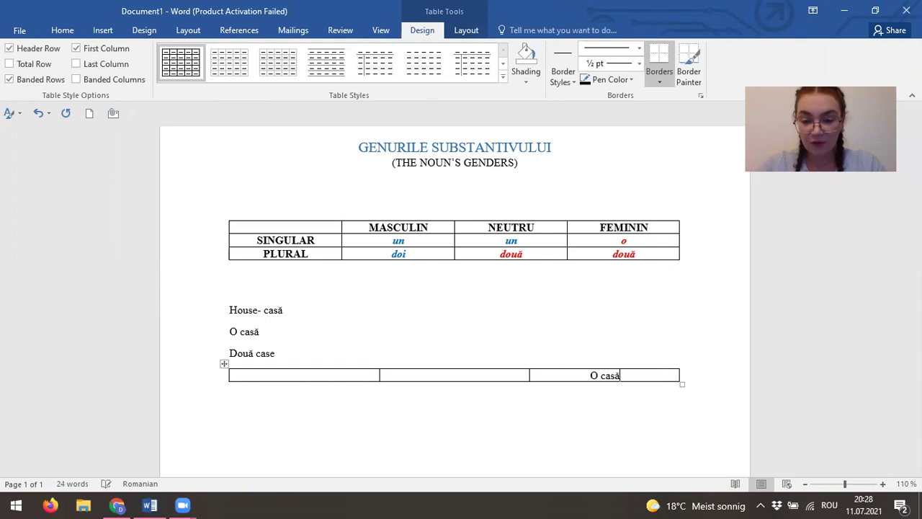
pyautogui.press('Return')
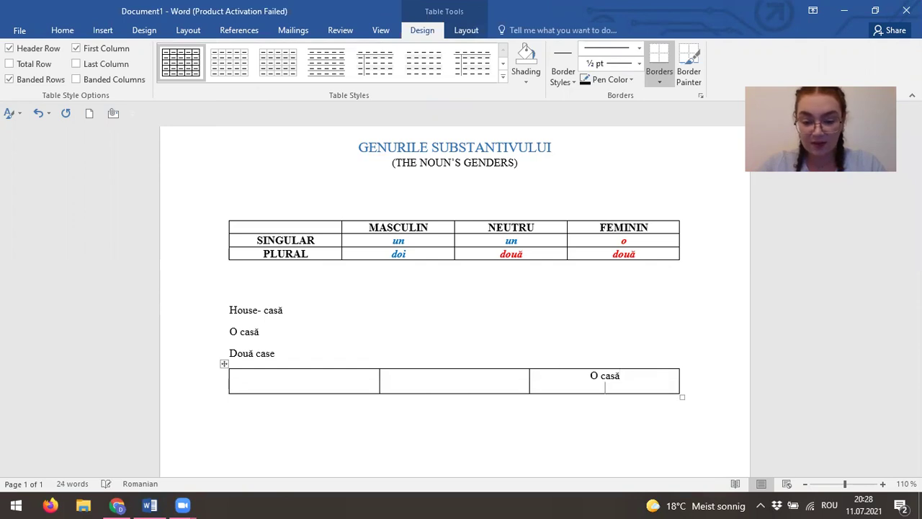
pyautogui.write('două case')
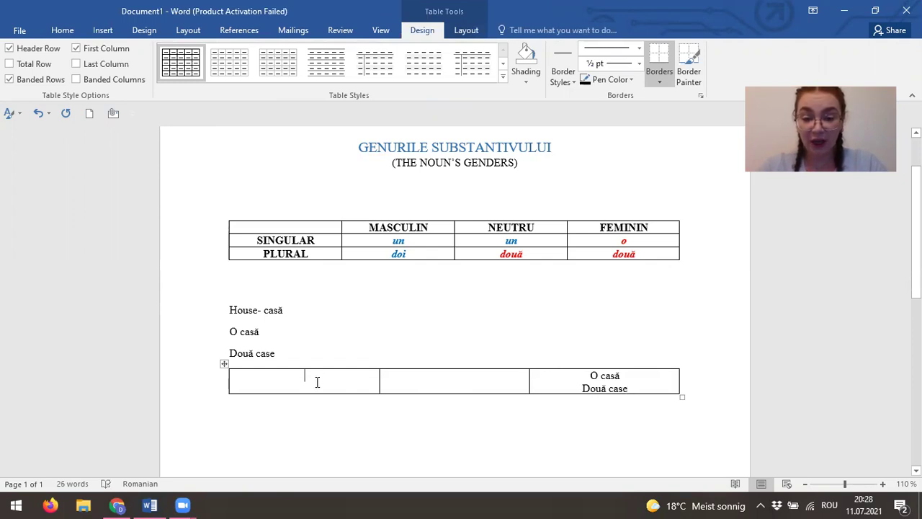
# - Enter "Child copil" and the plural "Copii" on two lines in the first cell, with blank lines beneath
pyautogui.write('child')
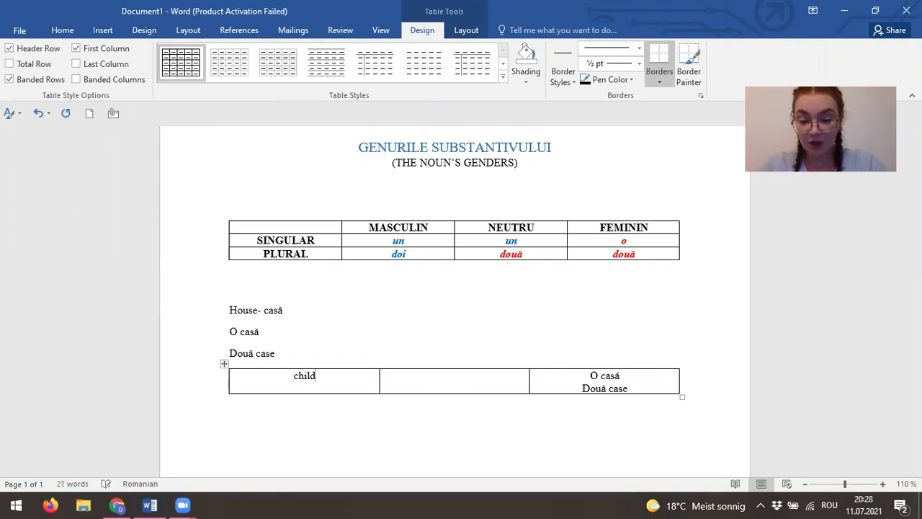
pyautogui.write(' copi')
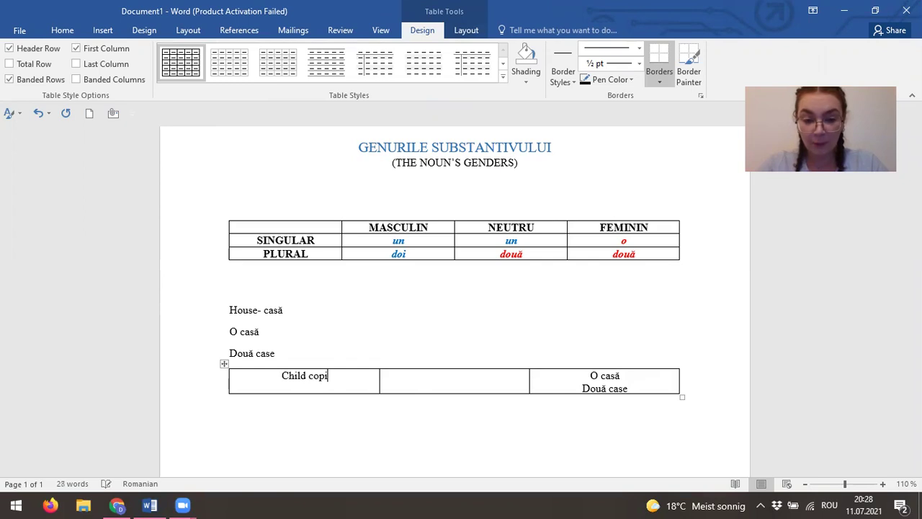
pyautogui.write('lco')
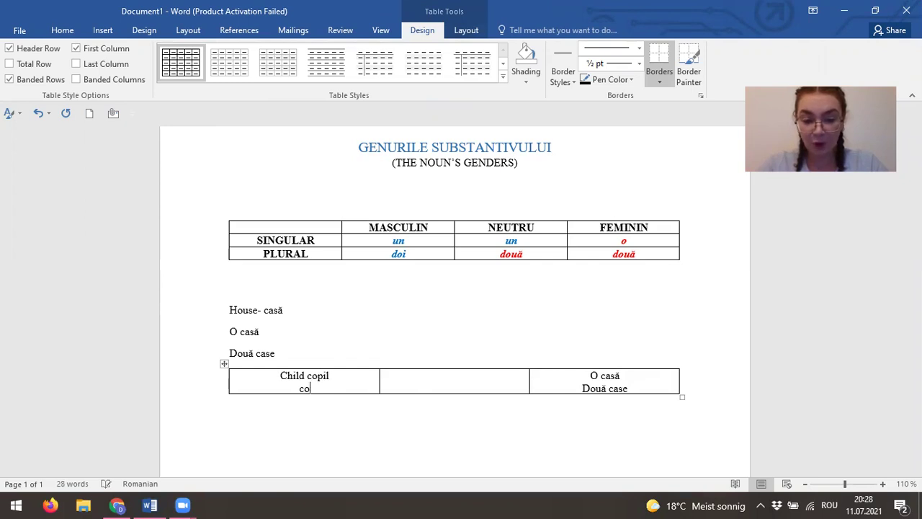
pyautogui.write('pil')
pyautogui.press('BackSpace')
pyautogui.write('i')
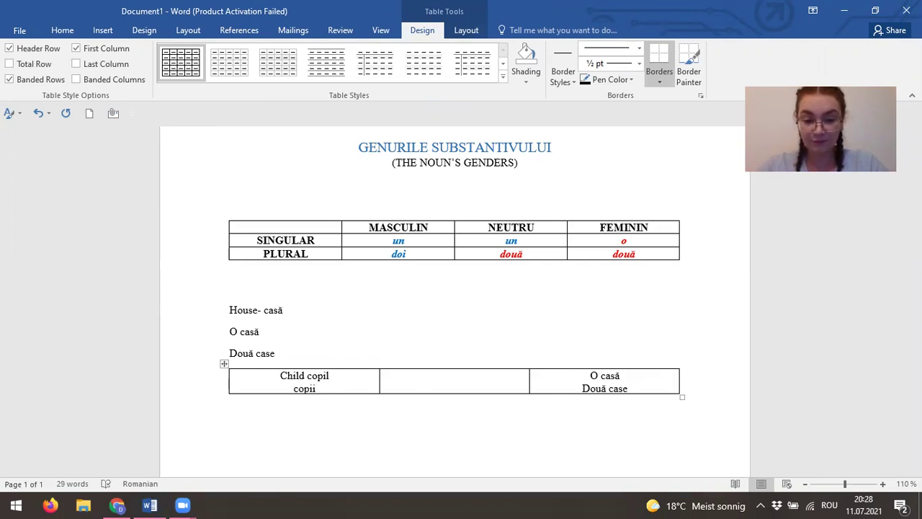
pyautogui.press('Return')
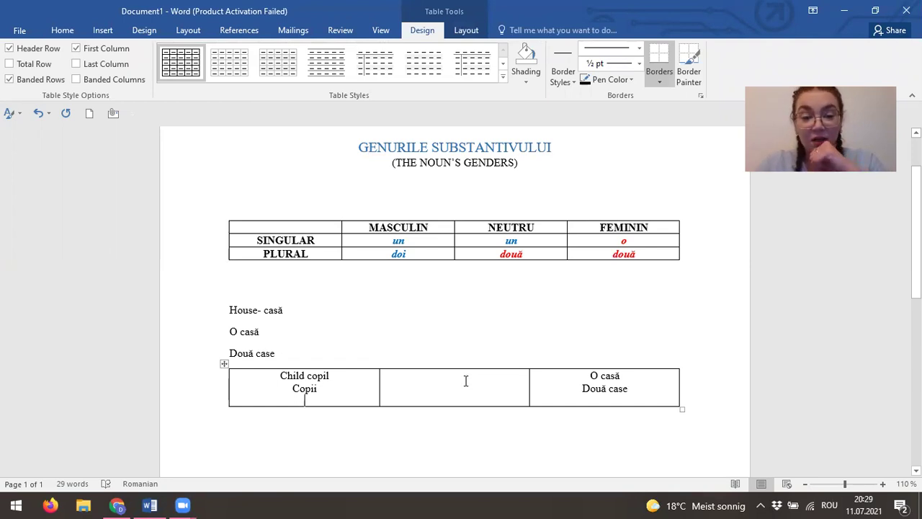
pyautogui.press('Return')
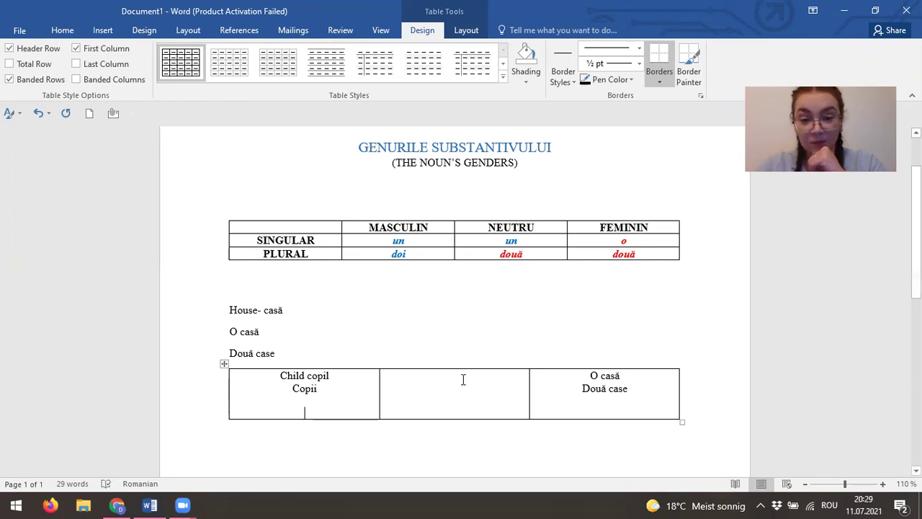
# - Enter "Apple- măr" and, on a second line, the plural "mere" in the middle cell
pyautogui.write('apple-')
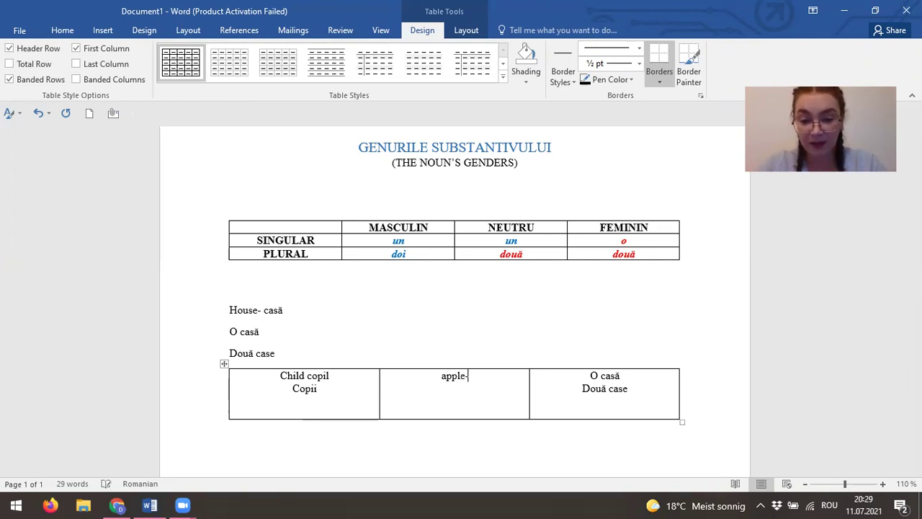
pyautogui.write(' măr')
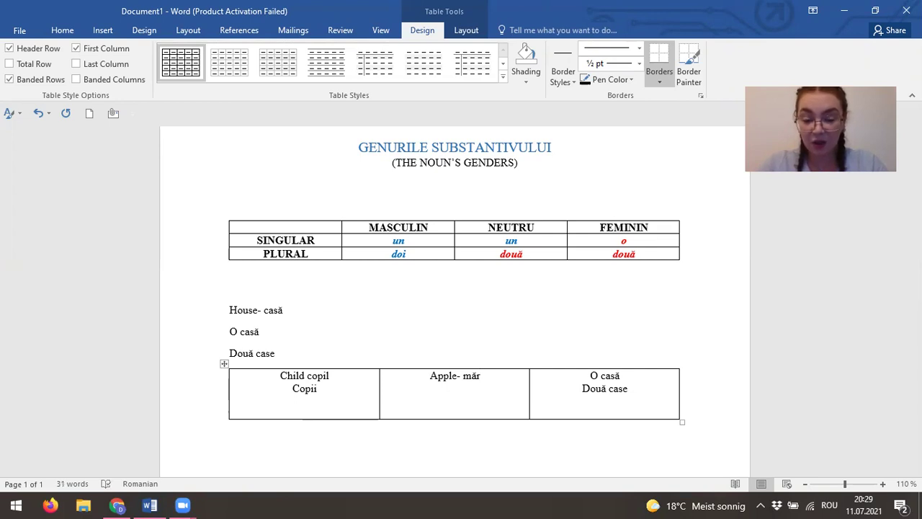
pyautogui.write('mere')
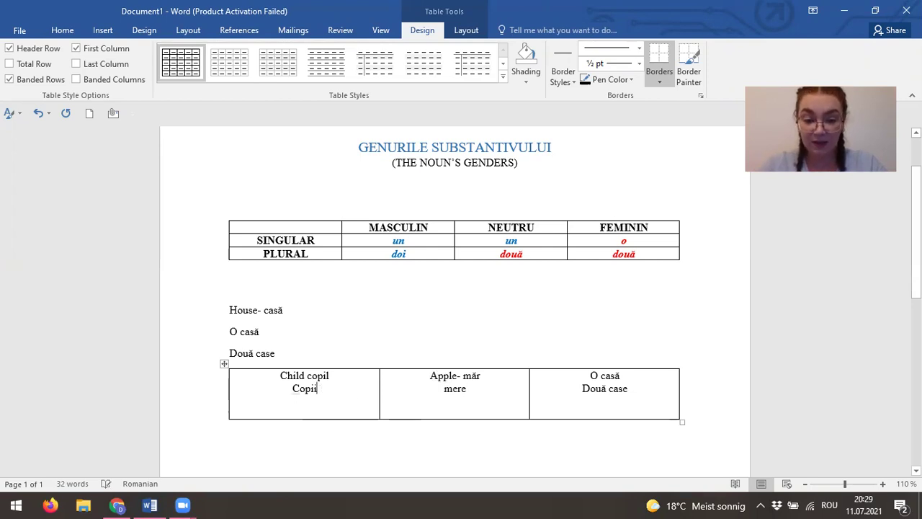
# - Add "Boy- băiat" and the plural "băieți" below "Copii" in the first cell, separated by a blank line
pyautogui.press('Return')
pyautogui.press('Return')
pyautogui.write('b')
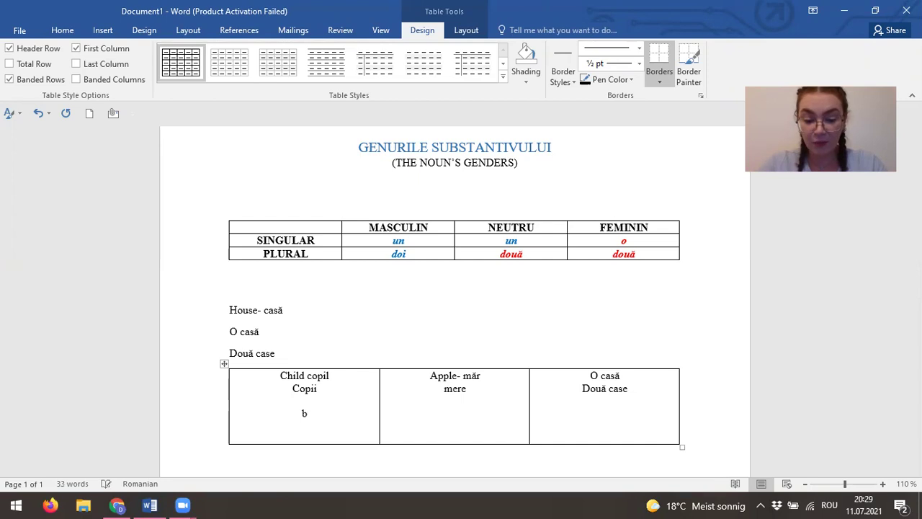
pyautogui.write('oy- bă')
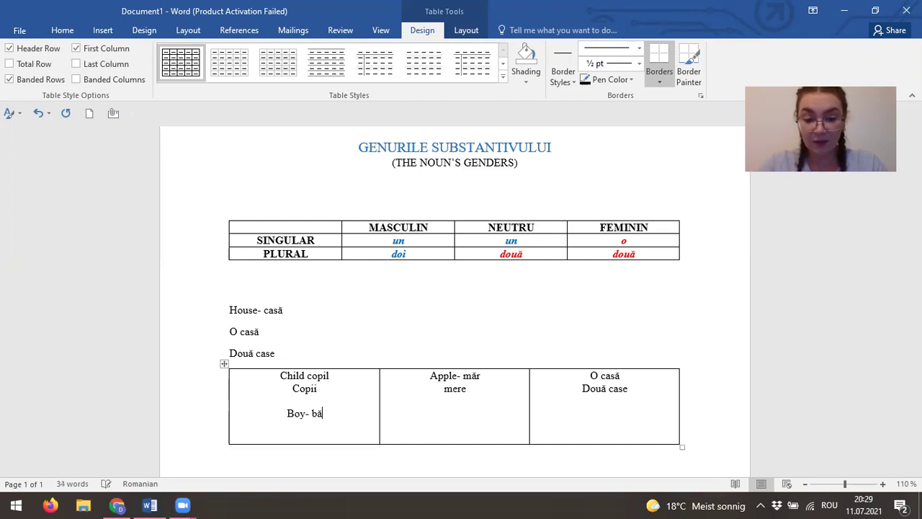
pyautogui.write('iat')
pyautogui.press('Return')
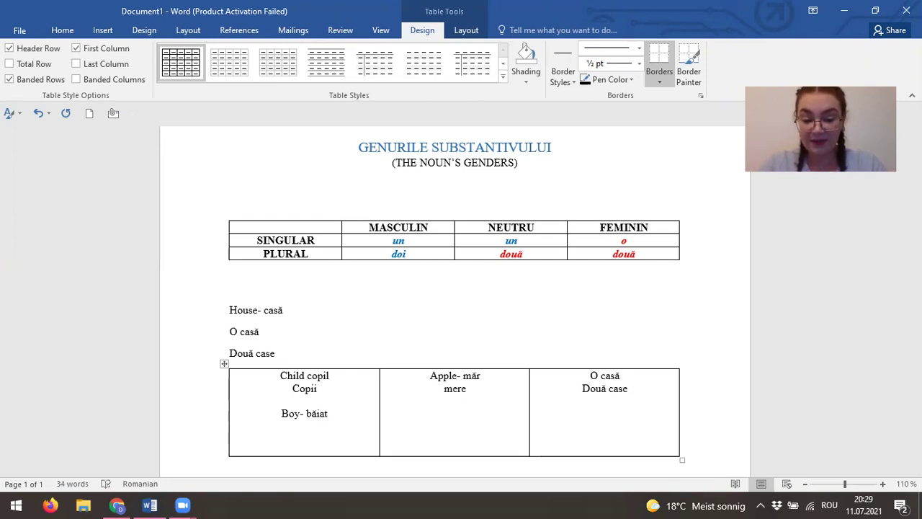
pyautogui.write('băieți')
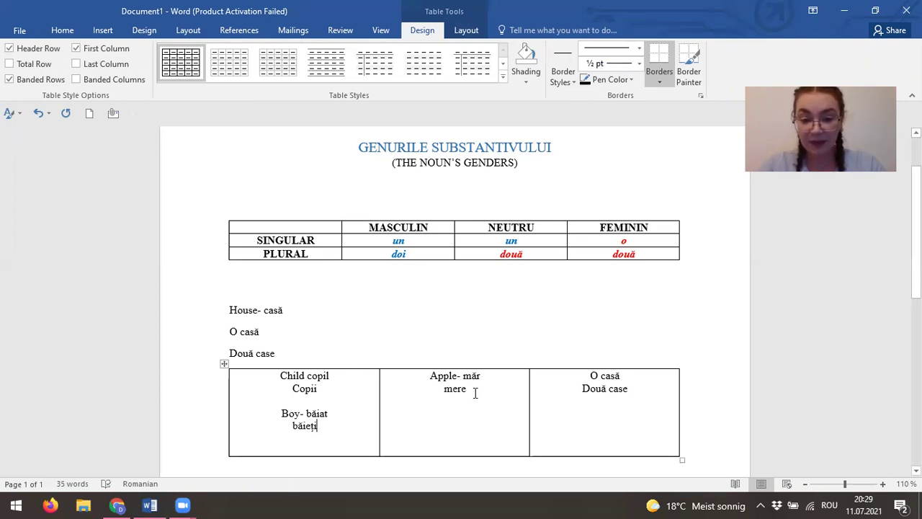
# - Add "Phone- telefon" and the plural "telefoane" below "Mere" in the middle cell, separated by a blank line
pyautogui.press('Return')
pyautogui.press('Return')
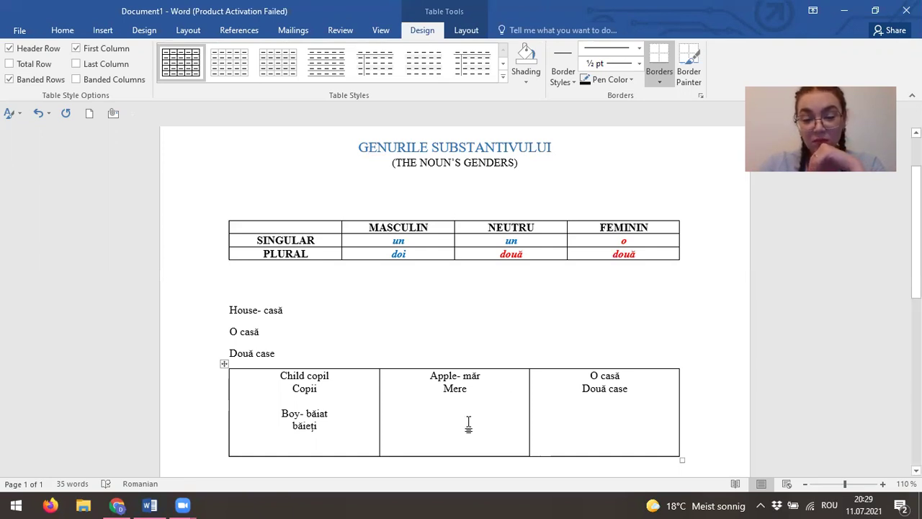
pyautogui.write('Phone-')
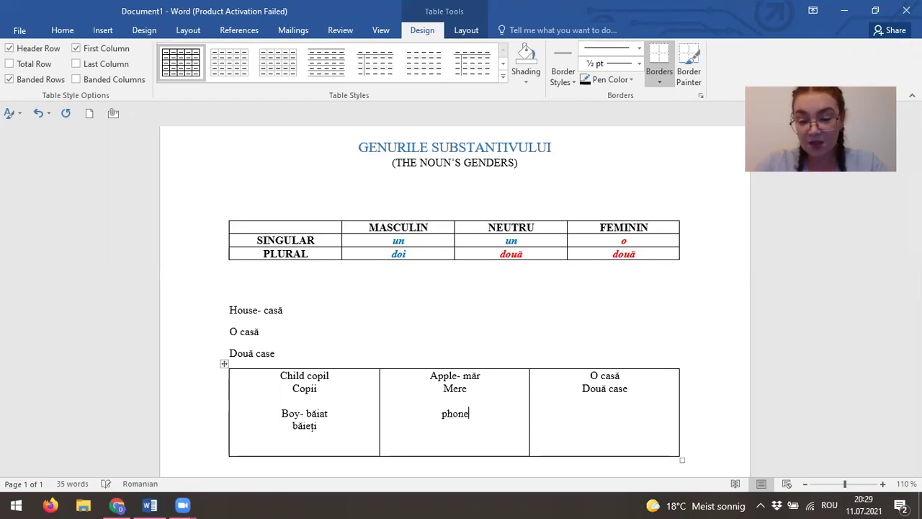
pyautogui.write(' teel')
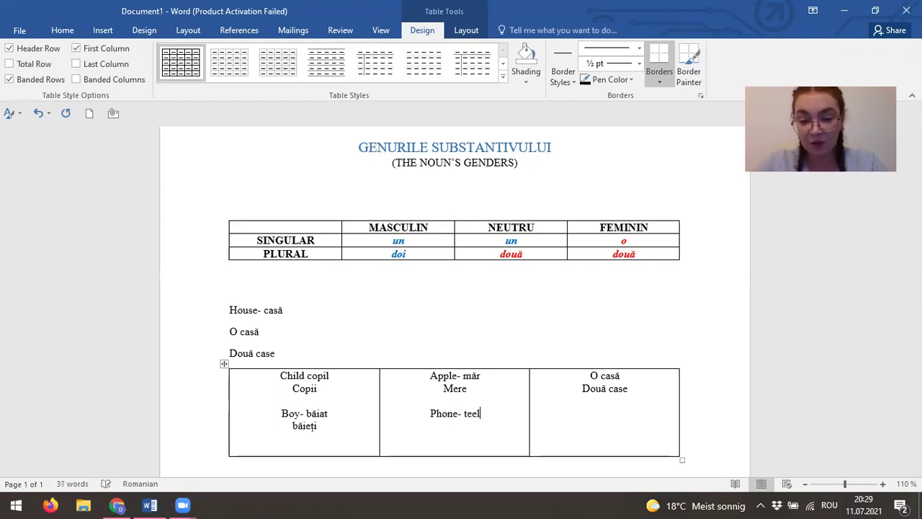
pyautogui.press('BackSpace')
pyautogui.press('BackSpace')
pyautogui.write('lefon')
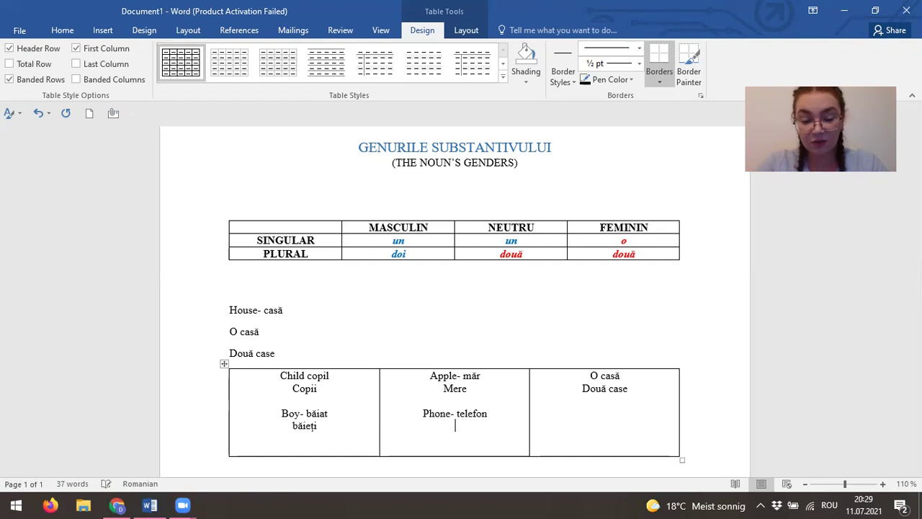
pyautogui.press('Return')
pyautogui.write('telefoane')
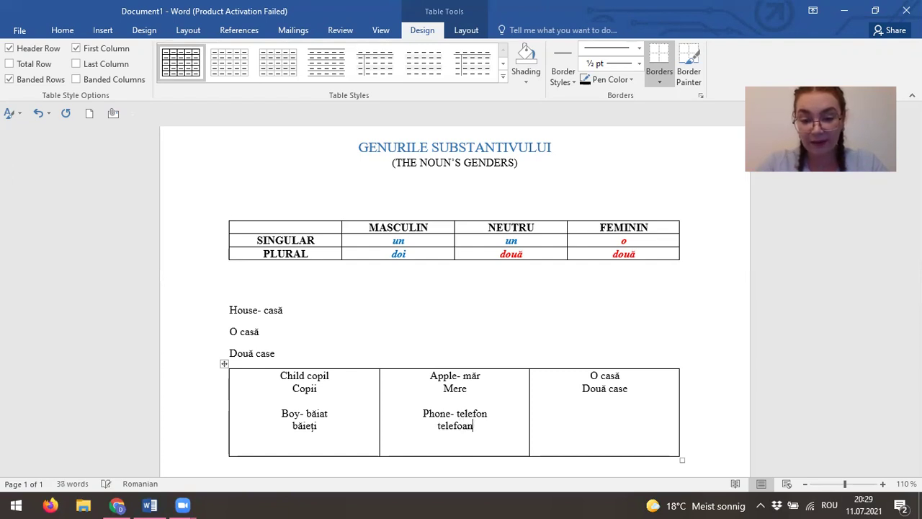
# - Add "Plate- farfurie" and the plural "farfurii" below "Două case" in the third cell, separated by a blank line
pyautogui.click(628, 390)
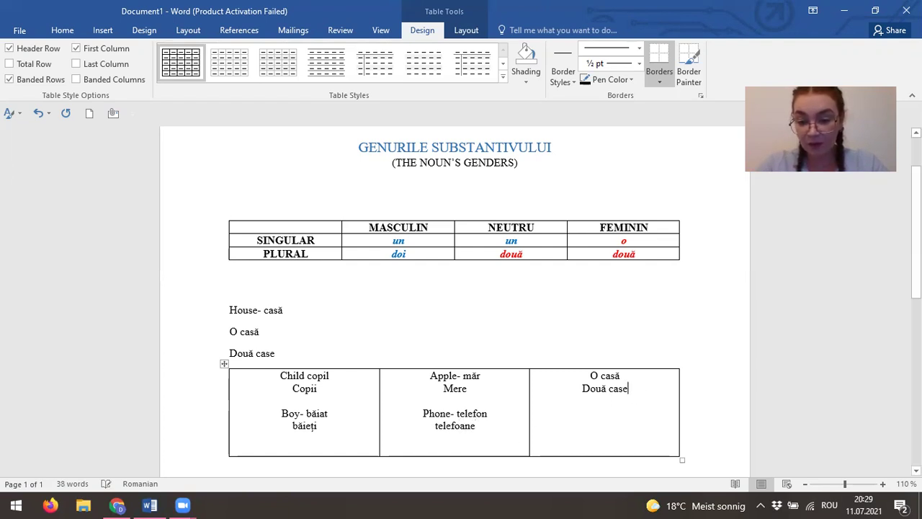
pyautogui.press('Return')
pyautogui.write('Plate- farfur')
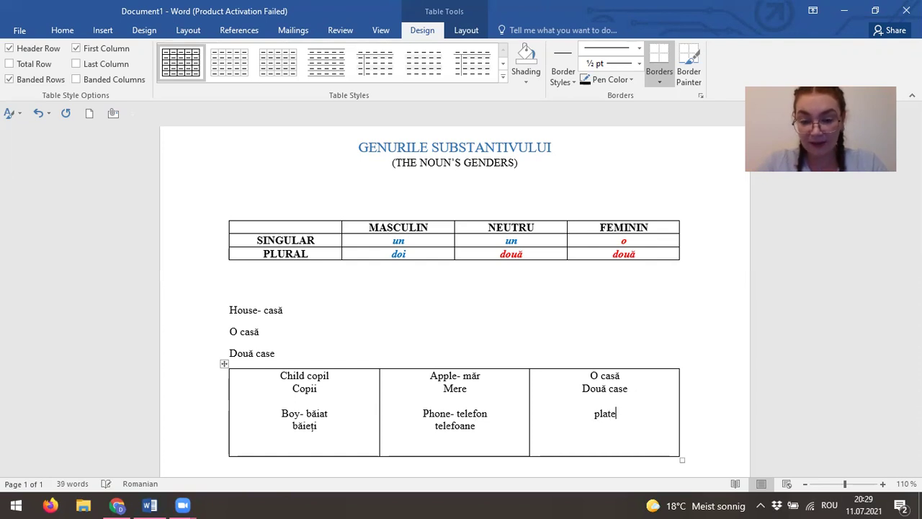
pyautogui.write('ie')
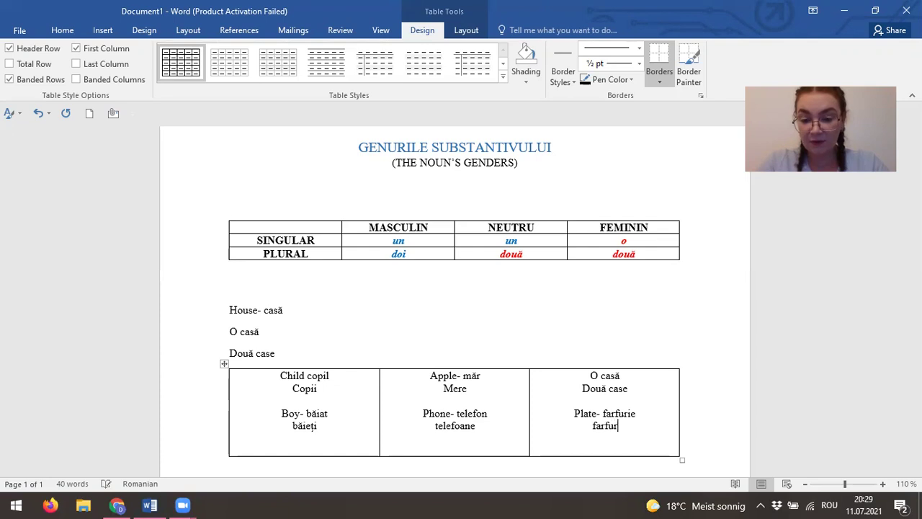
pyautogui.write('ii')
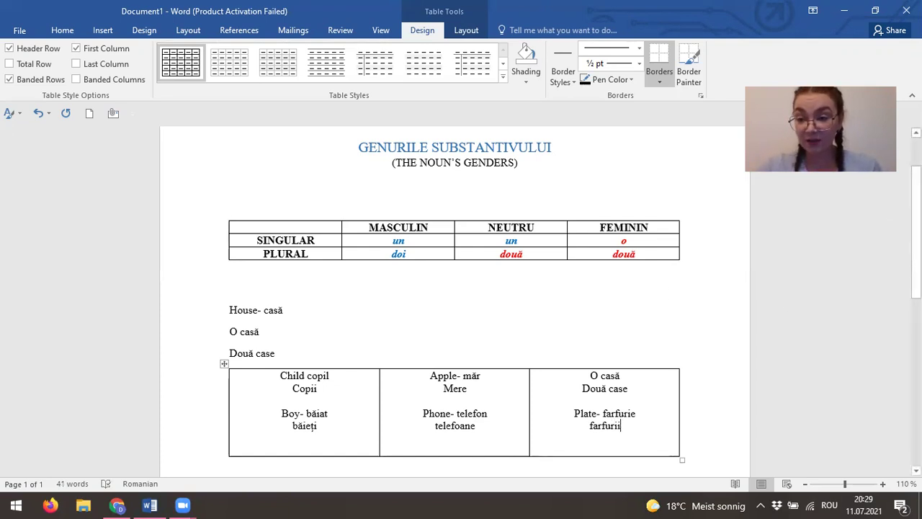
# - Left-align the empty paragraph below the example table and set its font to Times New Roman
pyautogui.scroll(-3, 479, 353)
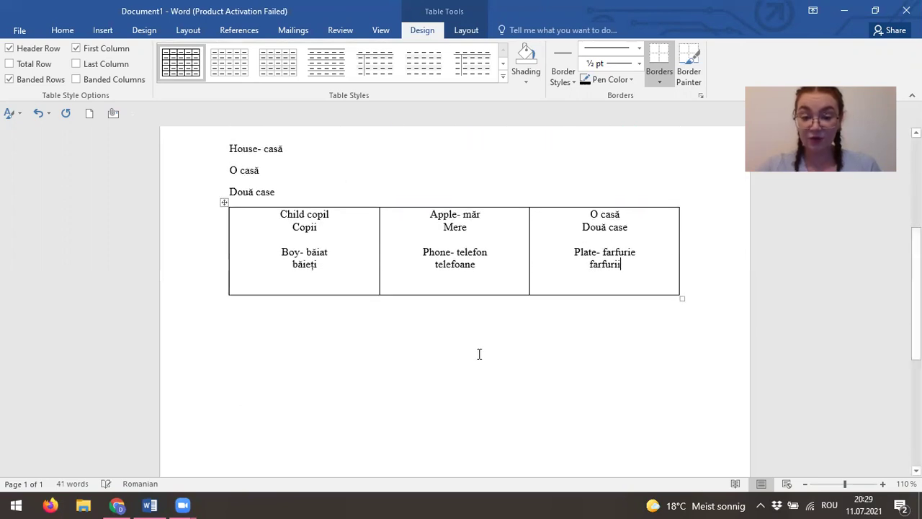
pyautogui.click(457, 359)
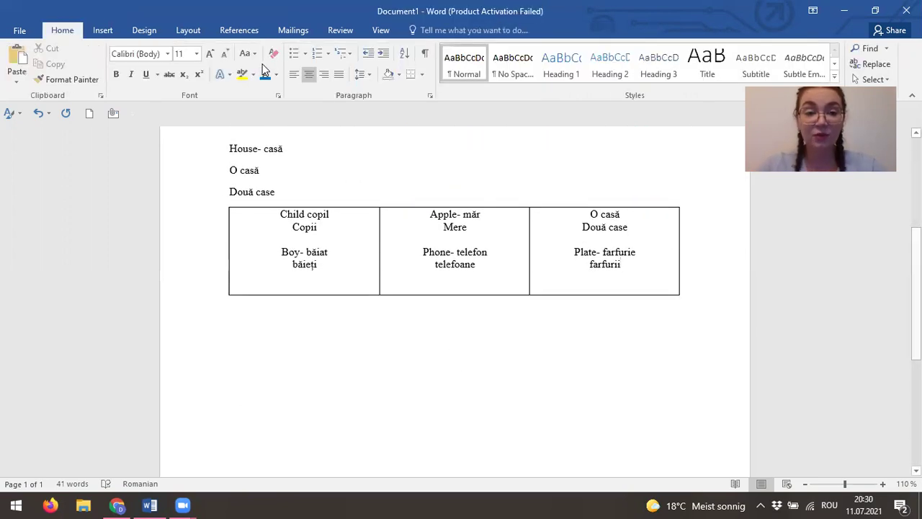
pyautogui.click(294, 75)
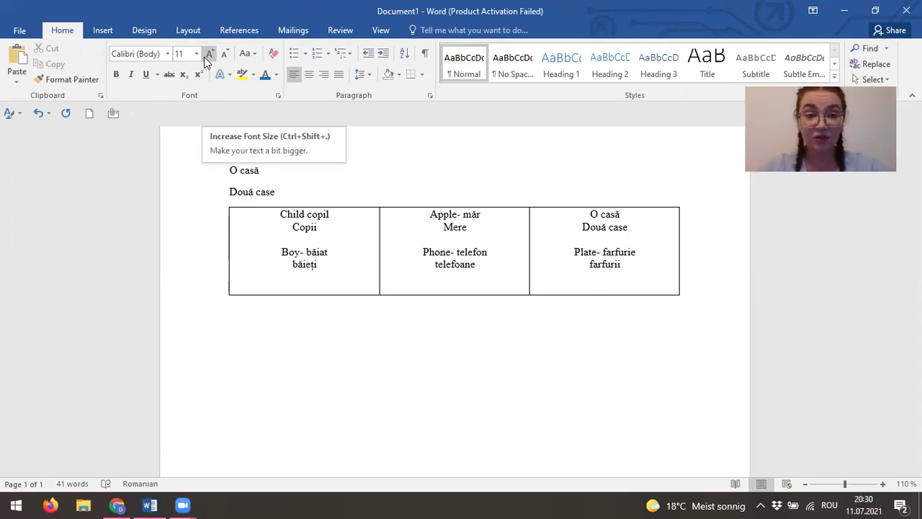
pyautogui.click(143, 53)
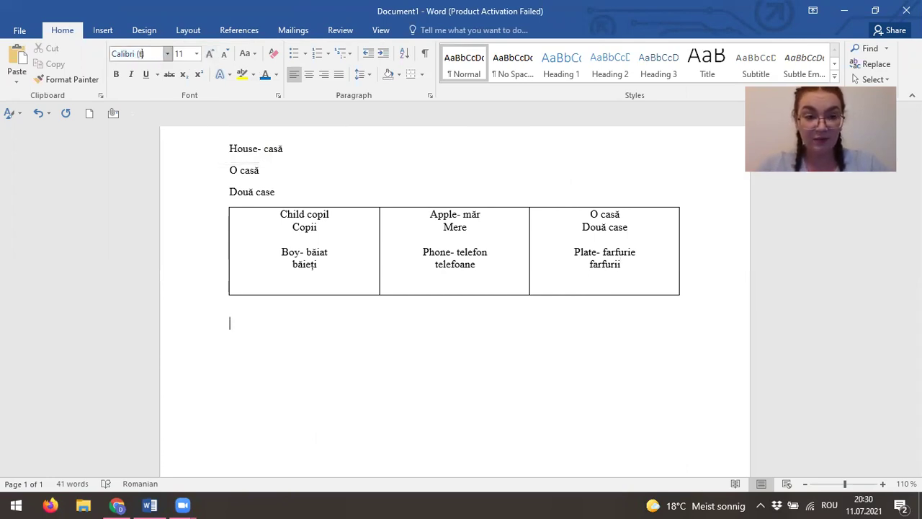
pyautogui.click(146, 51)
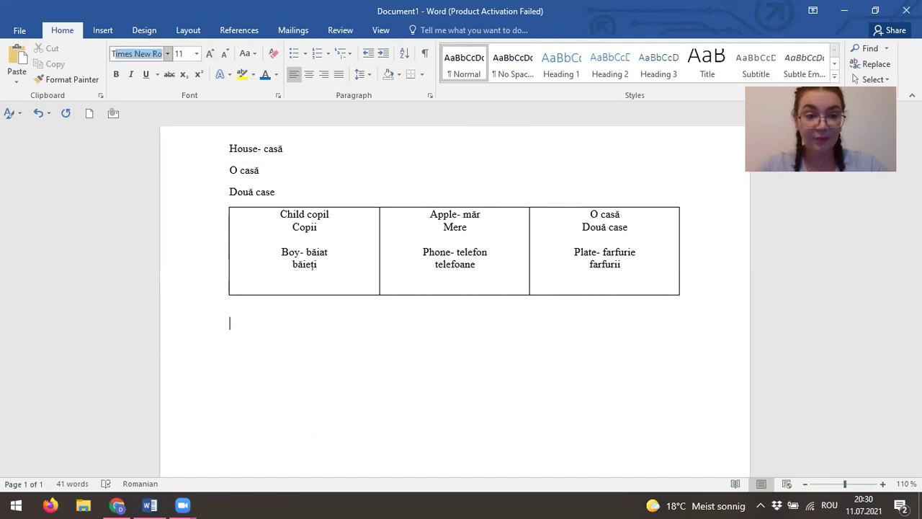
pyautogui.press('Return')
# - Write the example sentence "I have an apple." below the table and start a new line
pyautogui.write('I ')
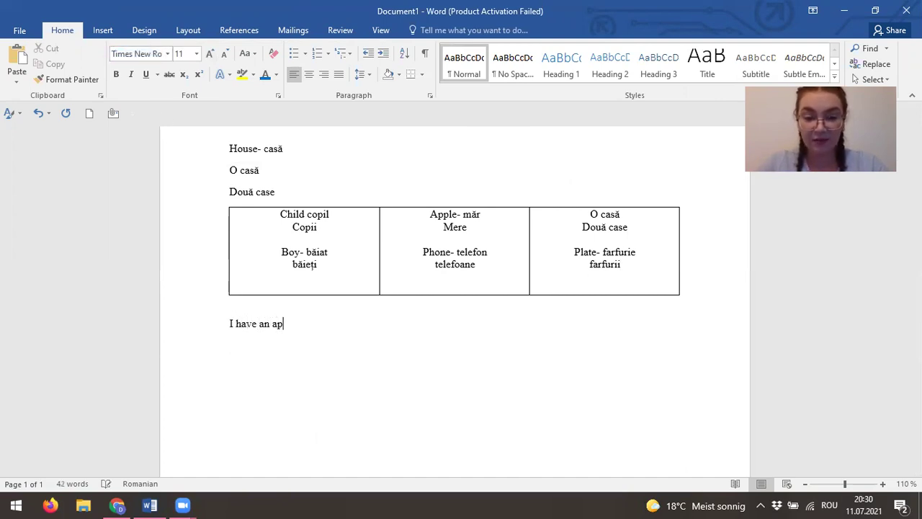
pyautogui.write('have an apple.')
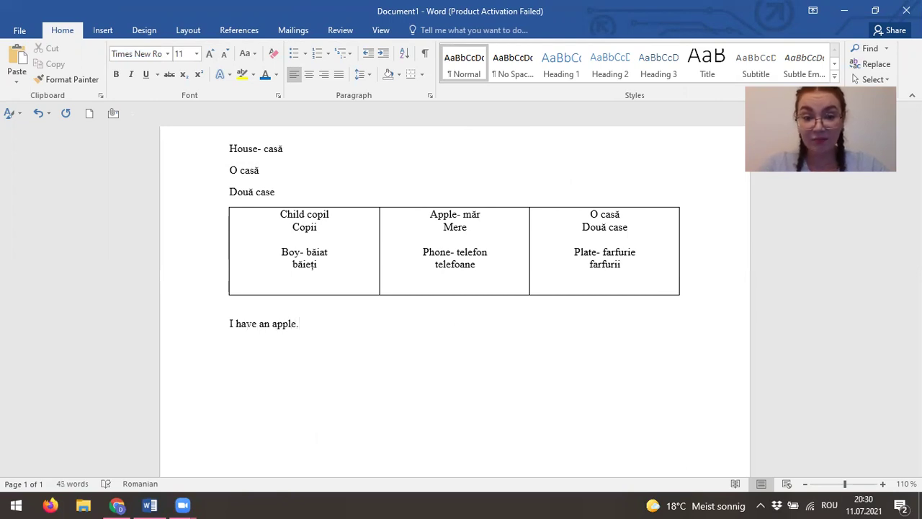
pyautogui.press('Return')
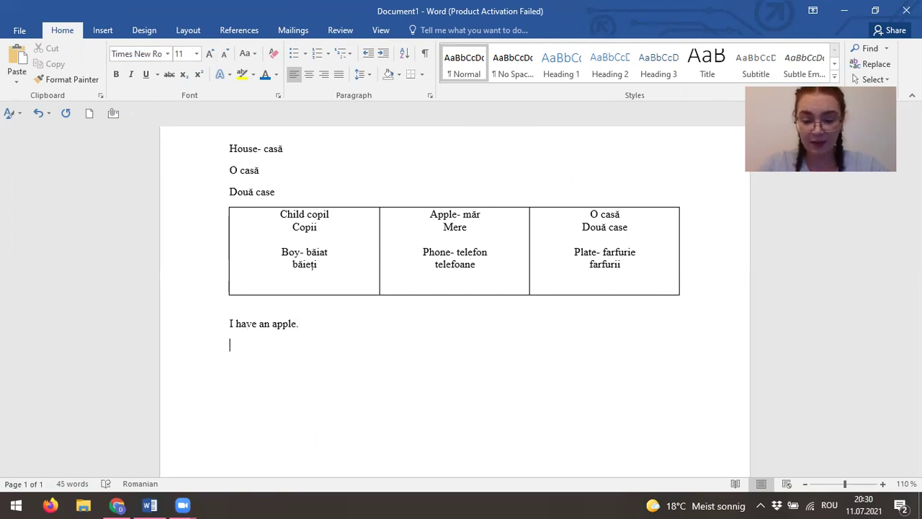
# - Write the Romanian translation "Eu am un măr." under the apple sentence, checking the neuter singular article in the gender table
pyautogui.write('Eu am')
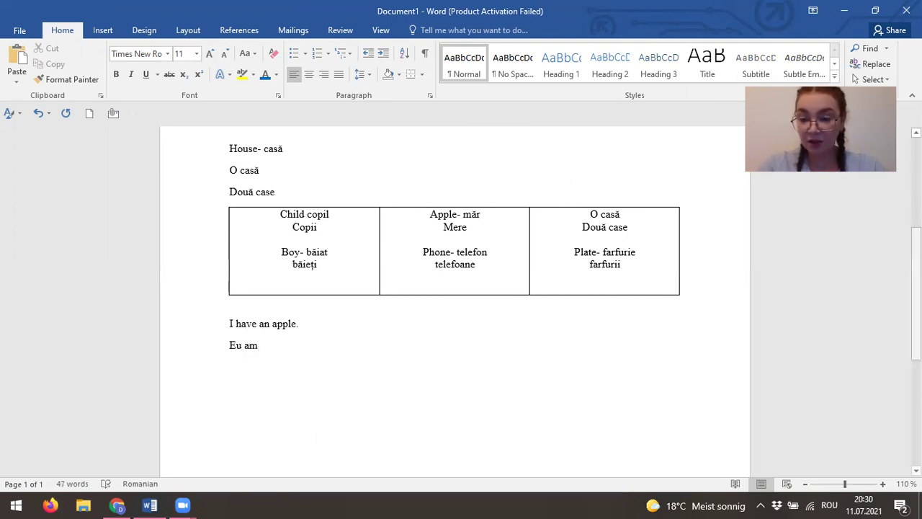
pyautogui.scroll(3, 903, 297)
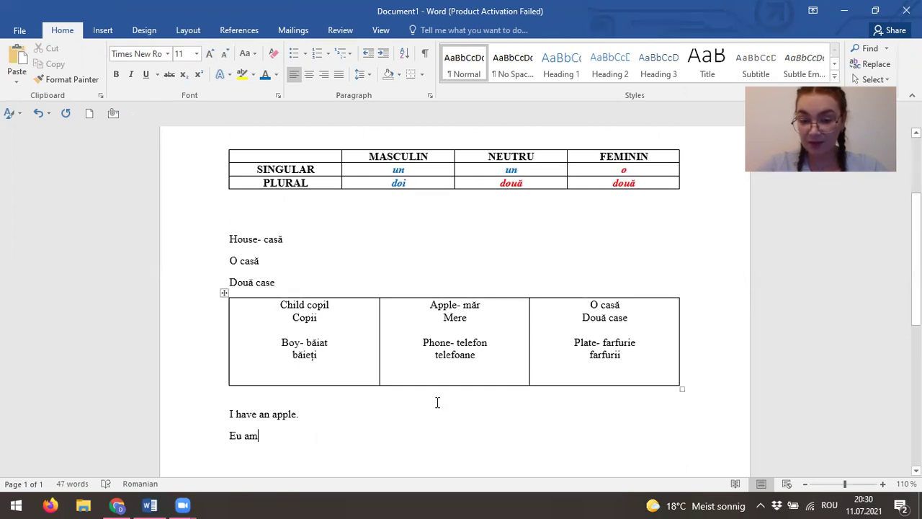
pyautogui.click(553, 169)
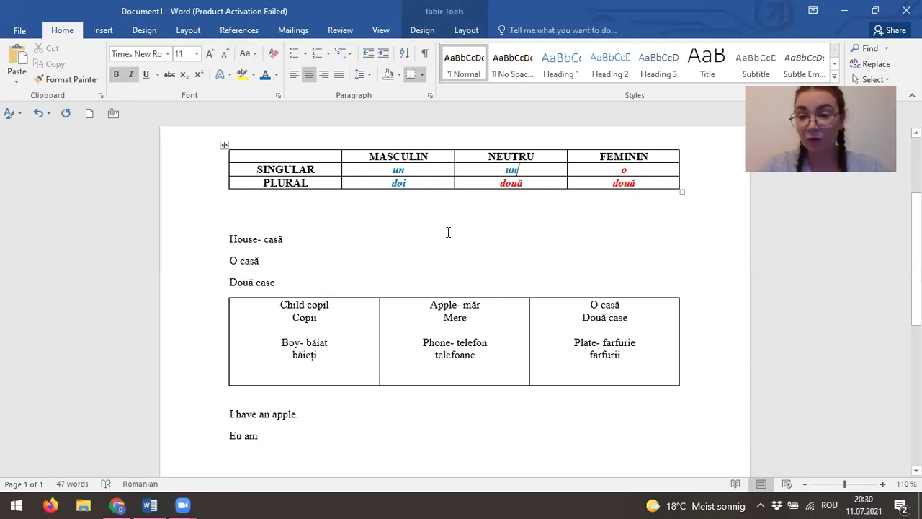
pyautogui.click(268, 441)
pyautogui.write('un măr')
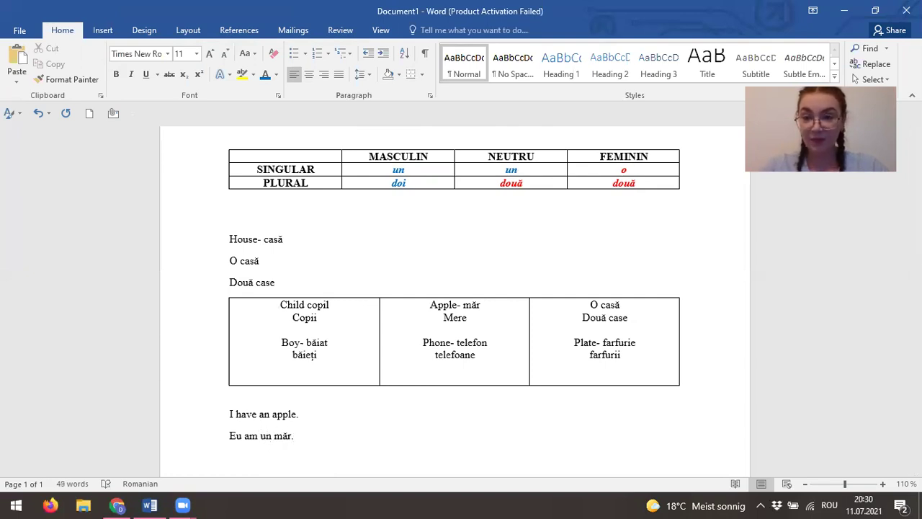
pyautogui.write('.')
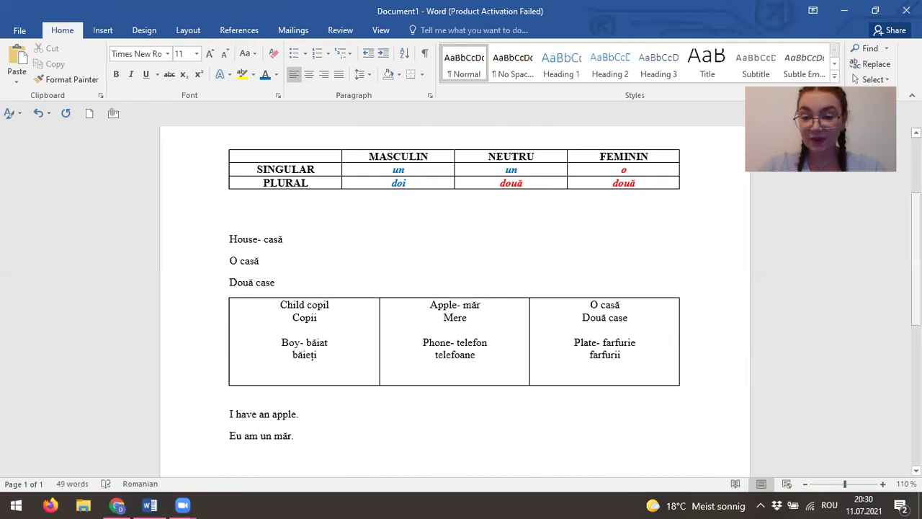
# - Write a second example sentence, "She has two houses.", below the apple pair, separated by a blank line
pyautogui.scroll(-2, 453, 289)
pyautogui.press('Return')
pyautogui.press('Return')
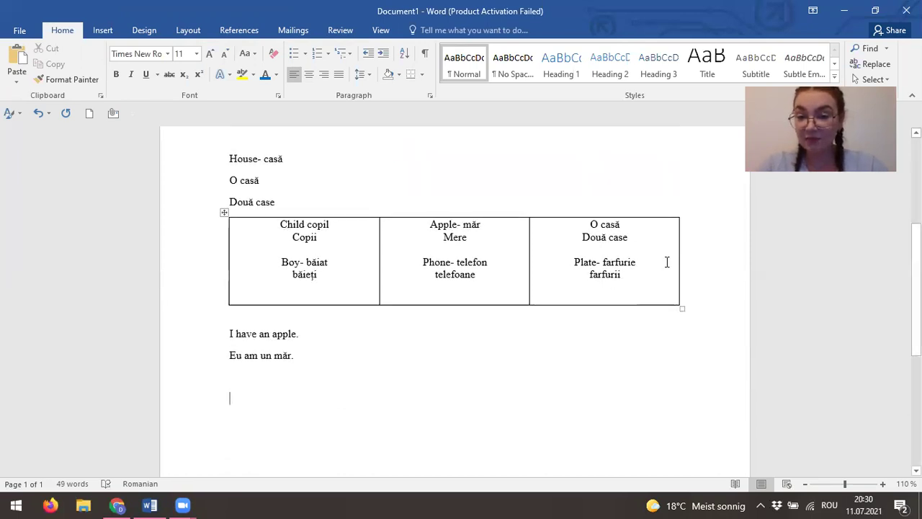
pyautogui.write('S')
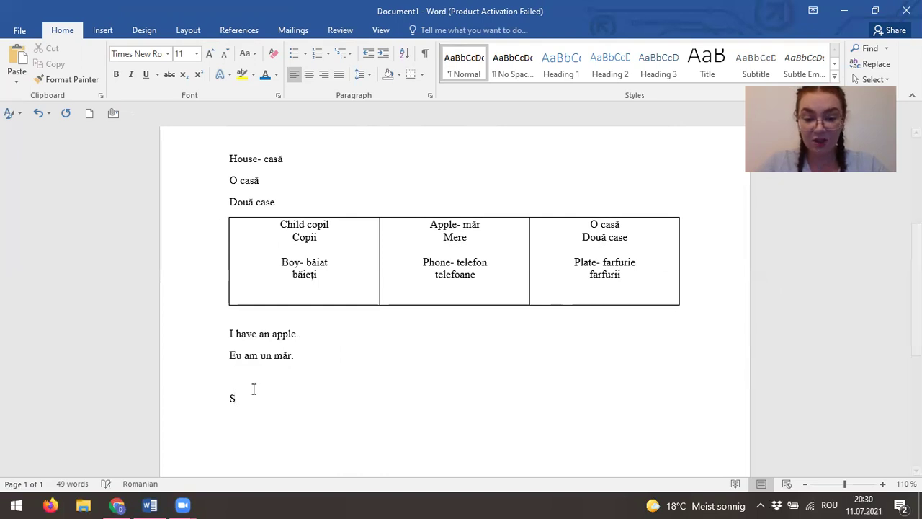
pyautogui.write('he has ')
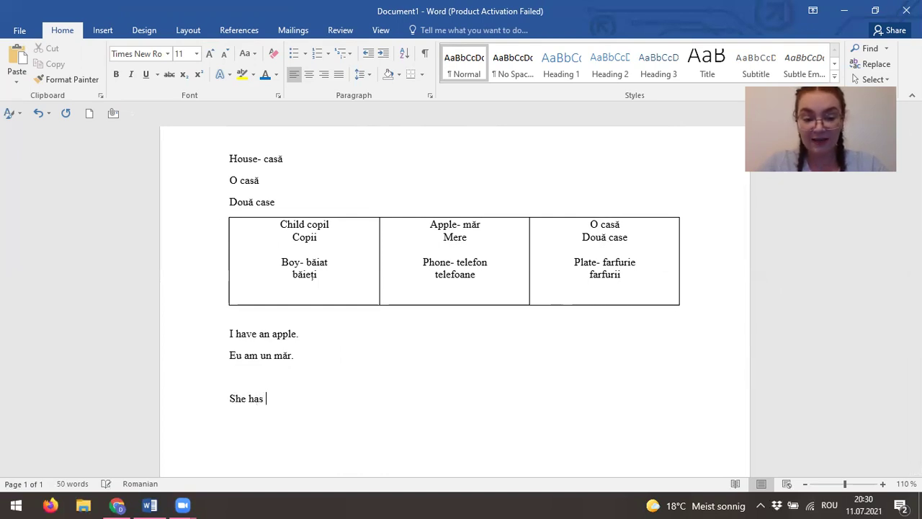
pyautogui.write('two')
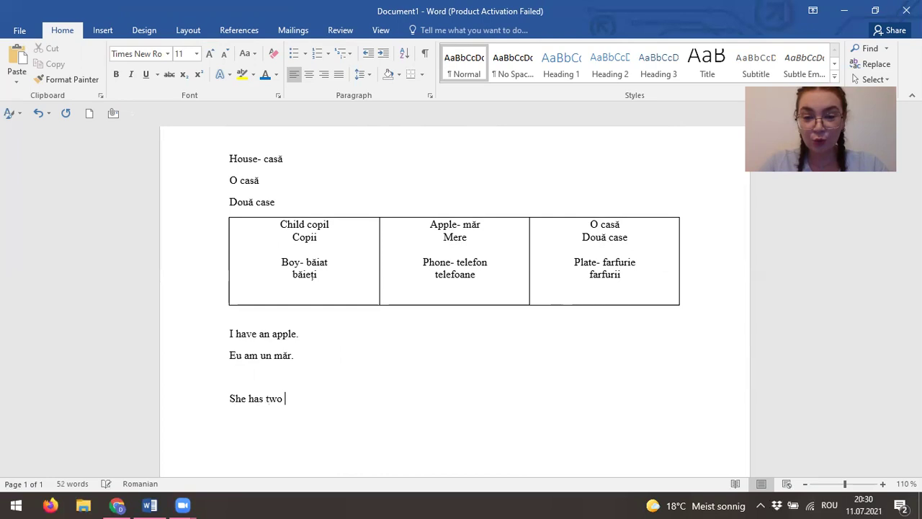
pyautogui.write(' houses.')
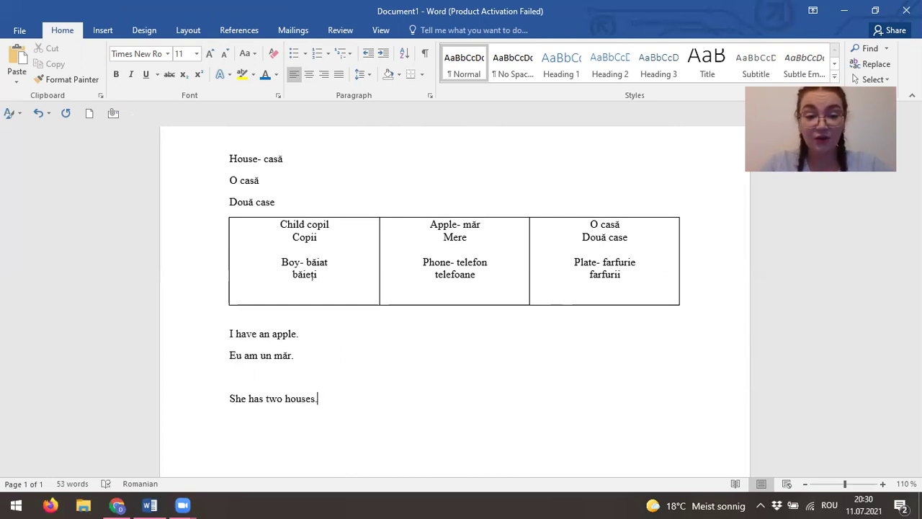
# - Write the translation "Ea are două case." under the houses sentence, checking the feminine plural form in the gender table
pyautogui.press('Return')
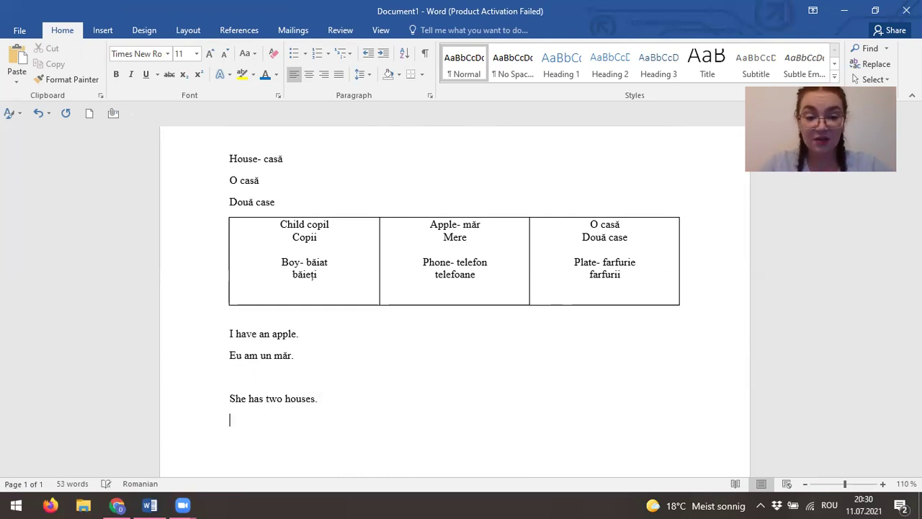
pyautogui.write('Ea are două')
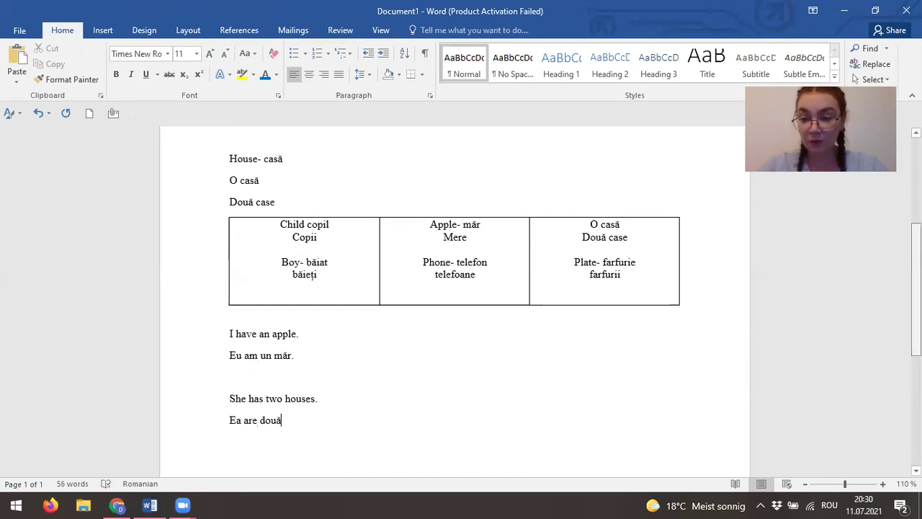
pyautogui.scroll(3, 768, 247)
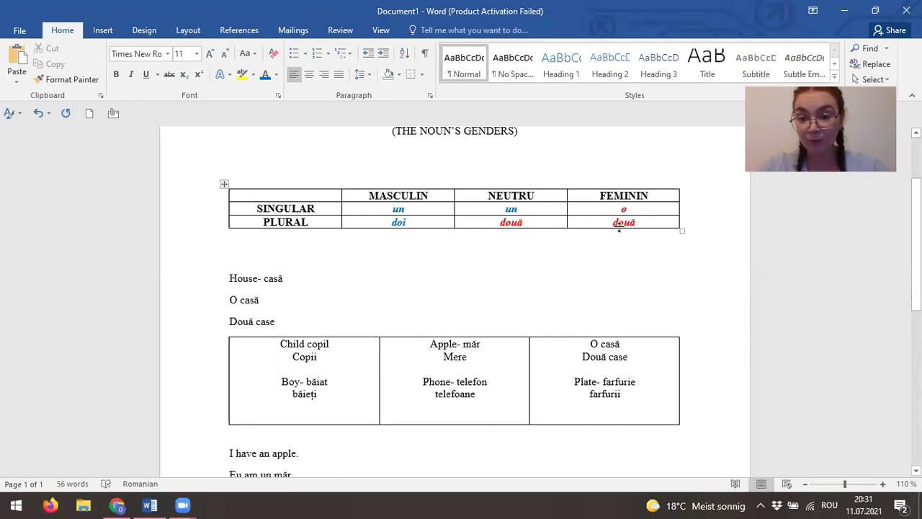
pyautogui.scroll(-5, 453, 277)
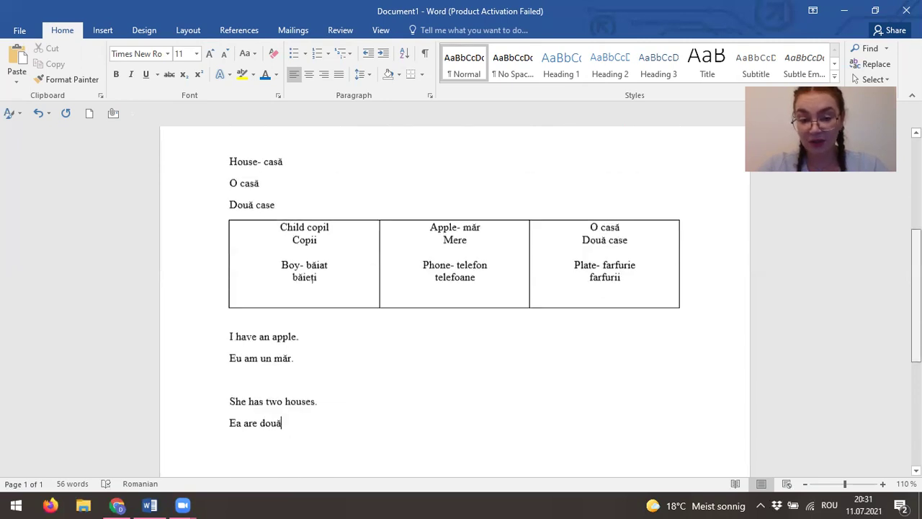
pyautogui.click(292, 353)
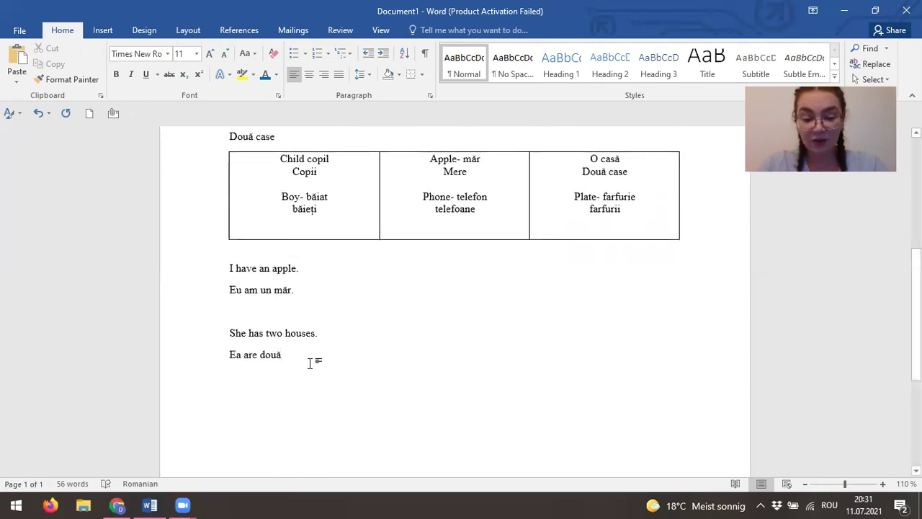
pyautogui.write('case.')
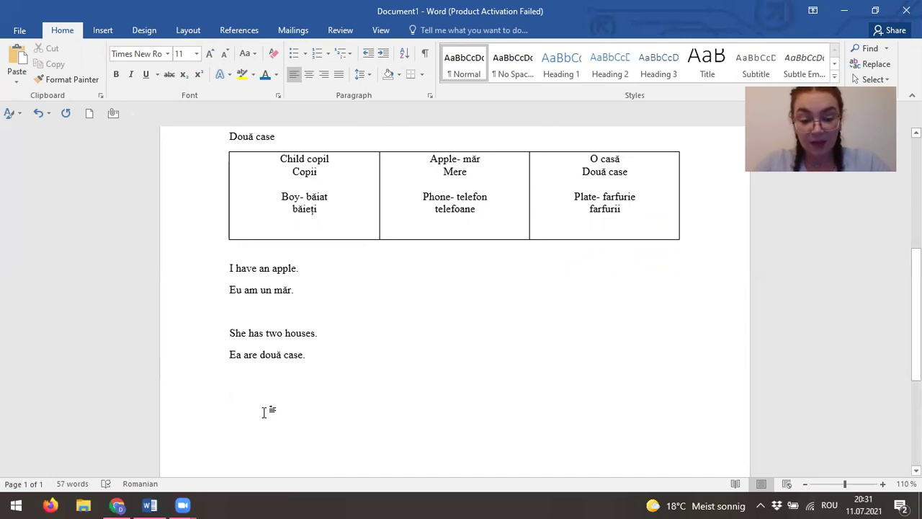
# - Write a third example sentence, "We have a phone.", below the houses pair and start a new line
pyautogui.write('We have ')
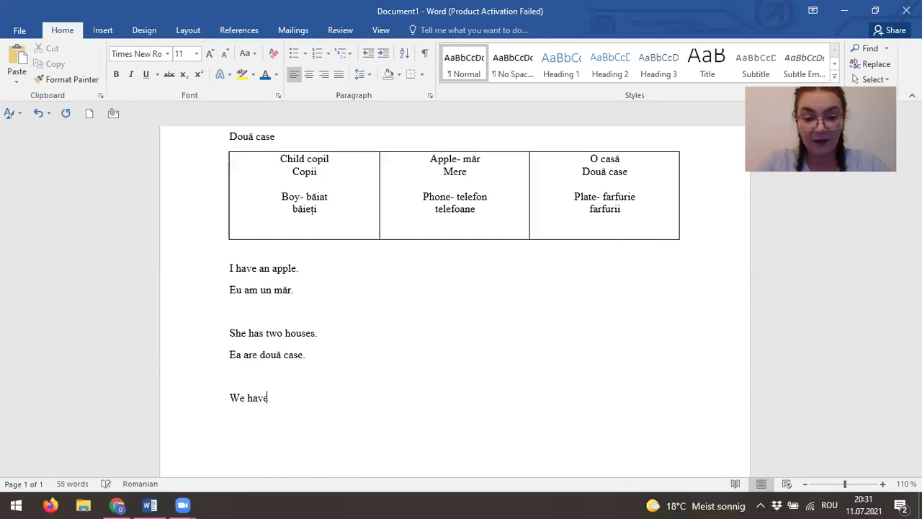
pyautogui.write('a ph')
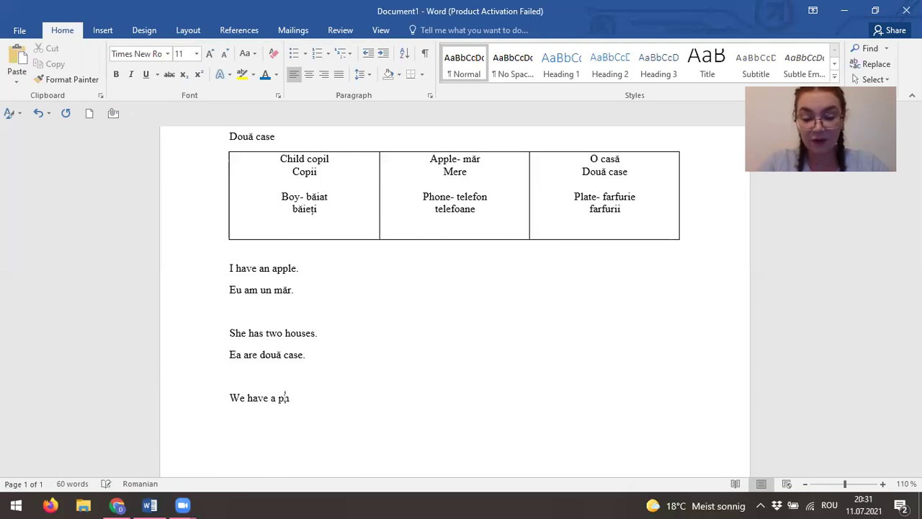
pyautogui.write('one.')
pyautogui.press('Return')
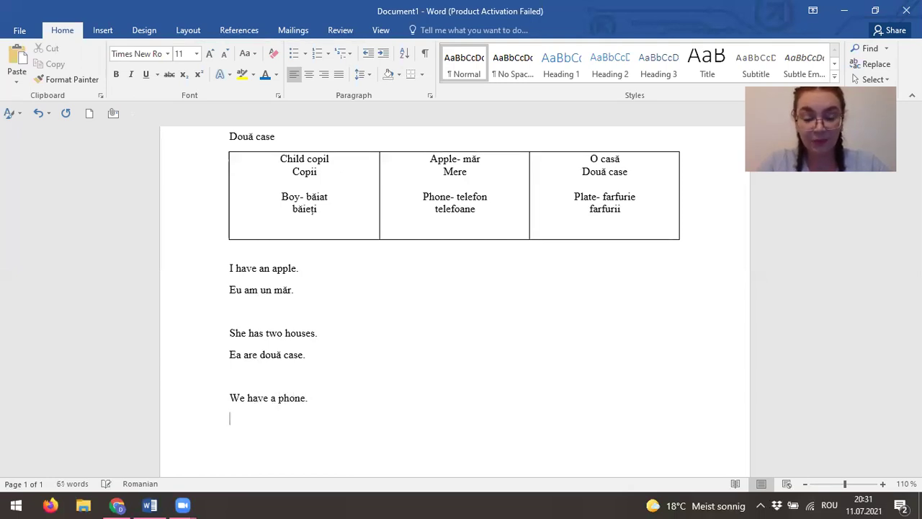
# - Write the Romanian translation "Noi avem un telefon." under the phone sentence
pyautogui.write('Noi avem')
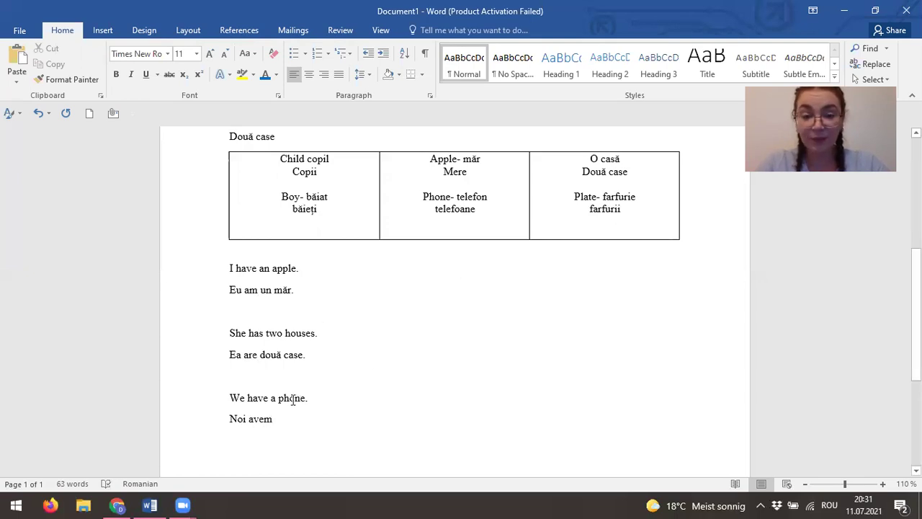
pyautogui.click(271, 401)
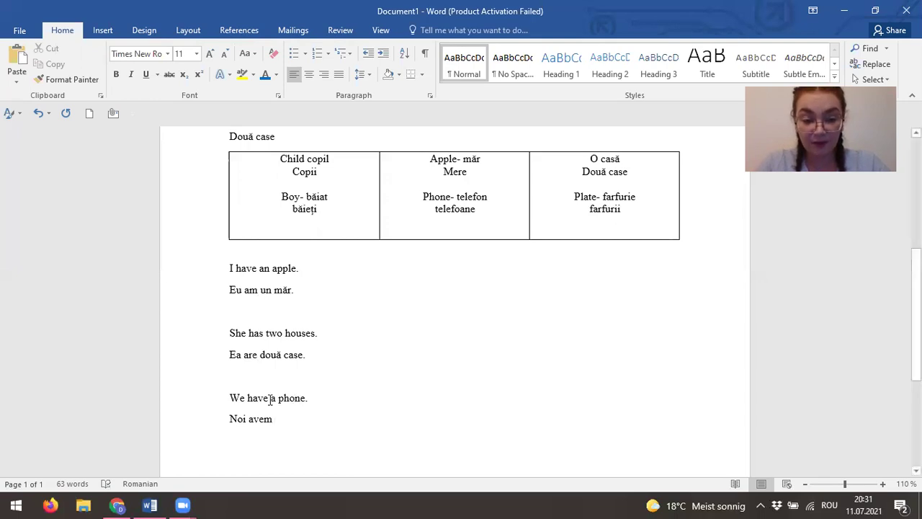
pyautogui.doubleClick(271, 401)
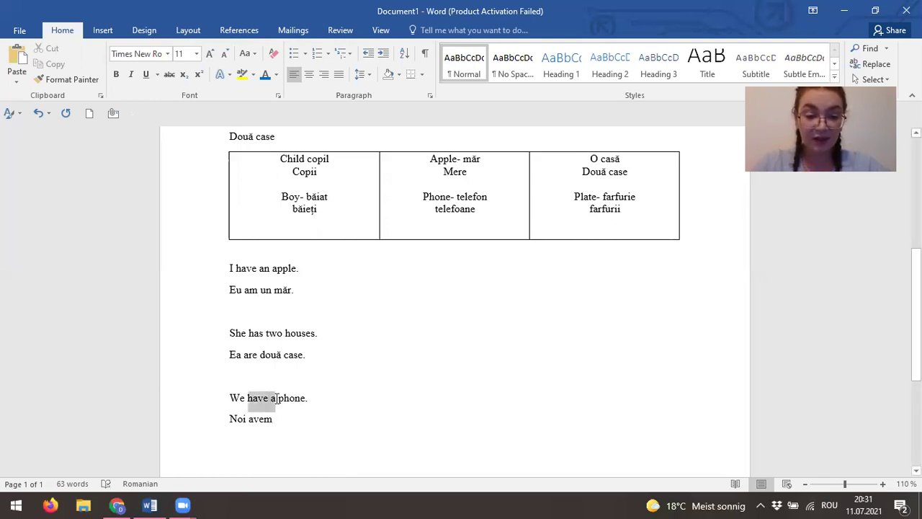
pyautogui.click(275, 398)
pyautogui.click(283, 424)
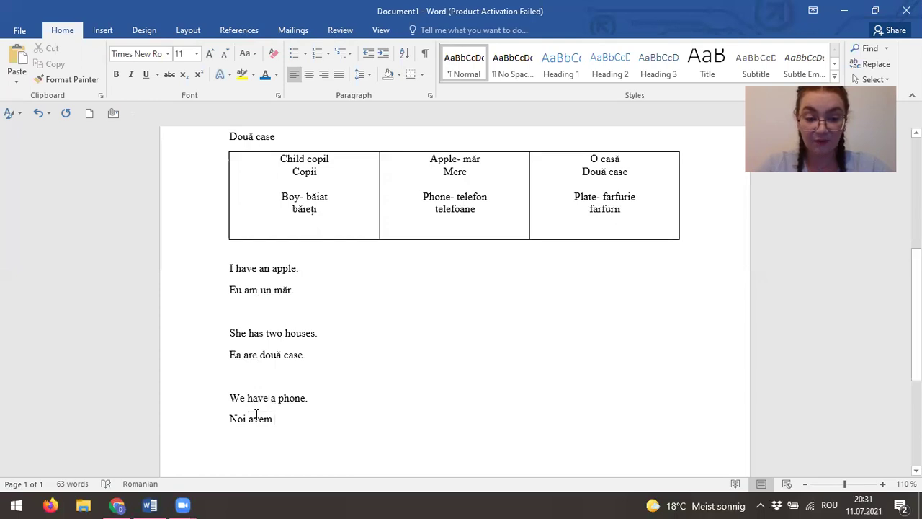
pyautogui.write('un ')
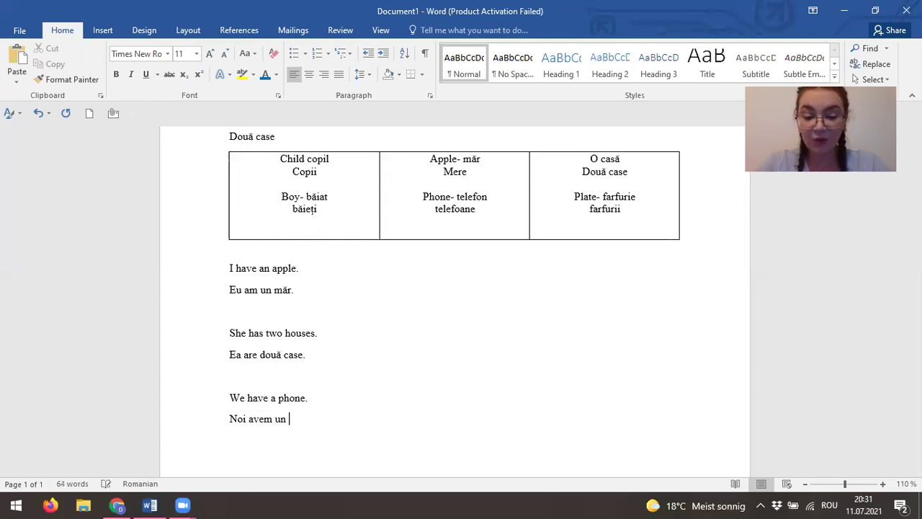
pyautogui.write('telefon.')
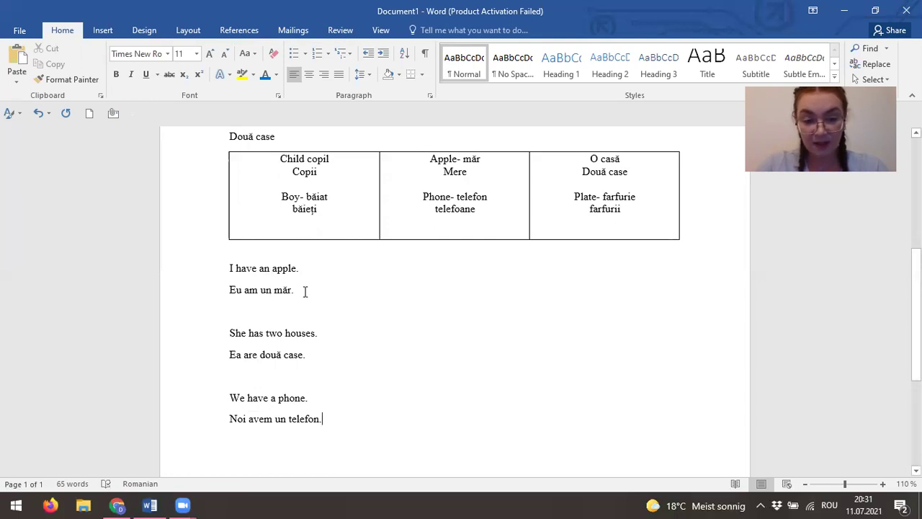
# - Label the Romanian sentences with gender and number: "N sg" after "măr.", "F pl" after "case." and "N sg" after "telefon."
pyautogui.click(297, 290)
pyautogui.write('n')
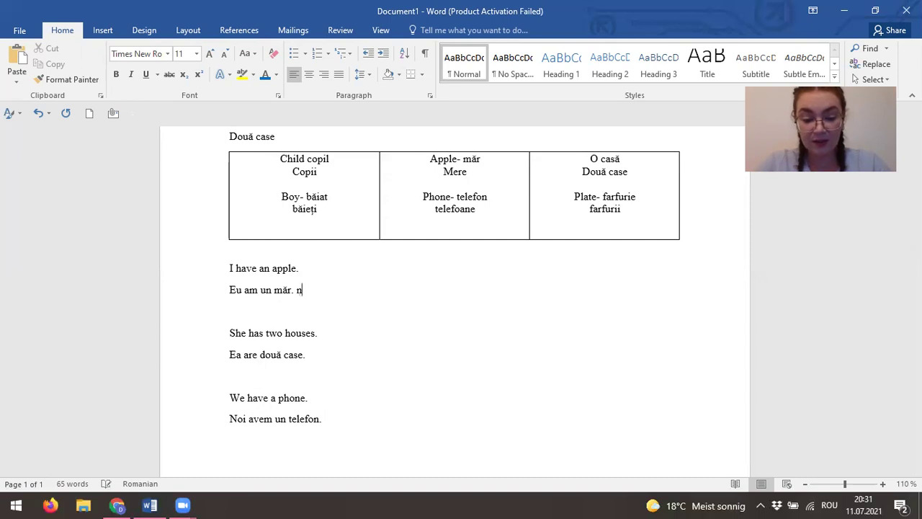
pyautogui.write(' sg')
pyautogui.click(313, 354)
pyautogui.write('telefon.')
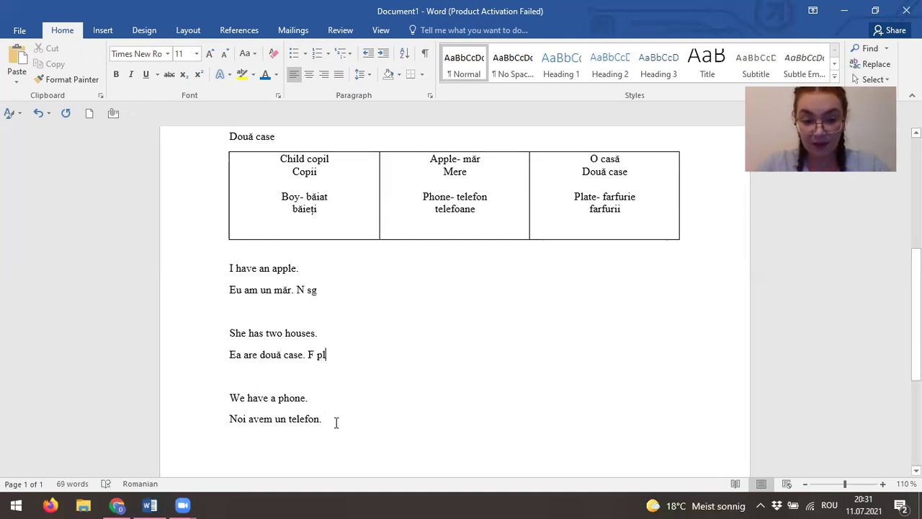
pyautogui.write(' N sg')
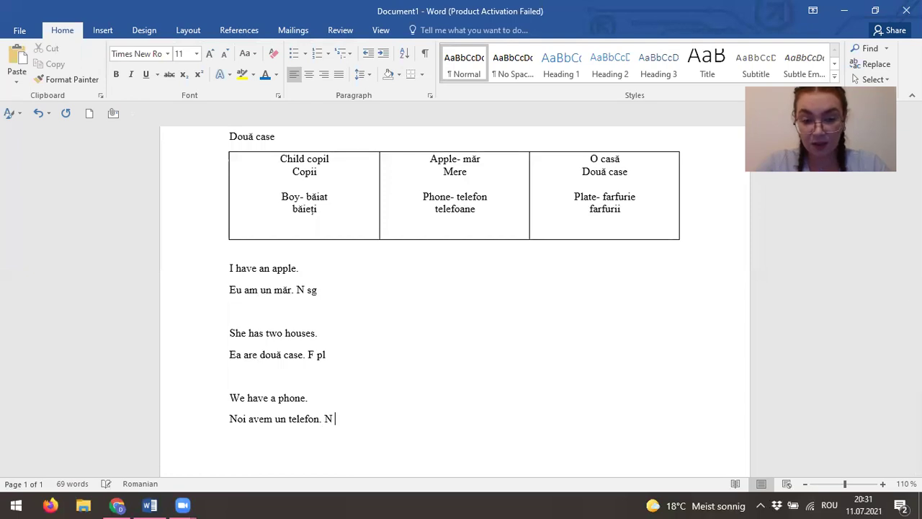